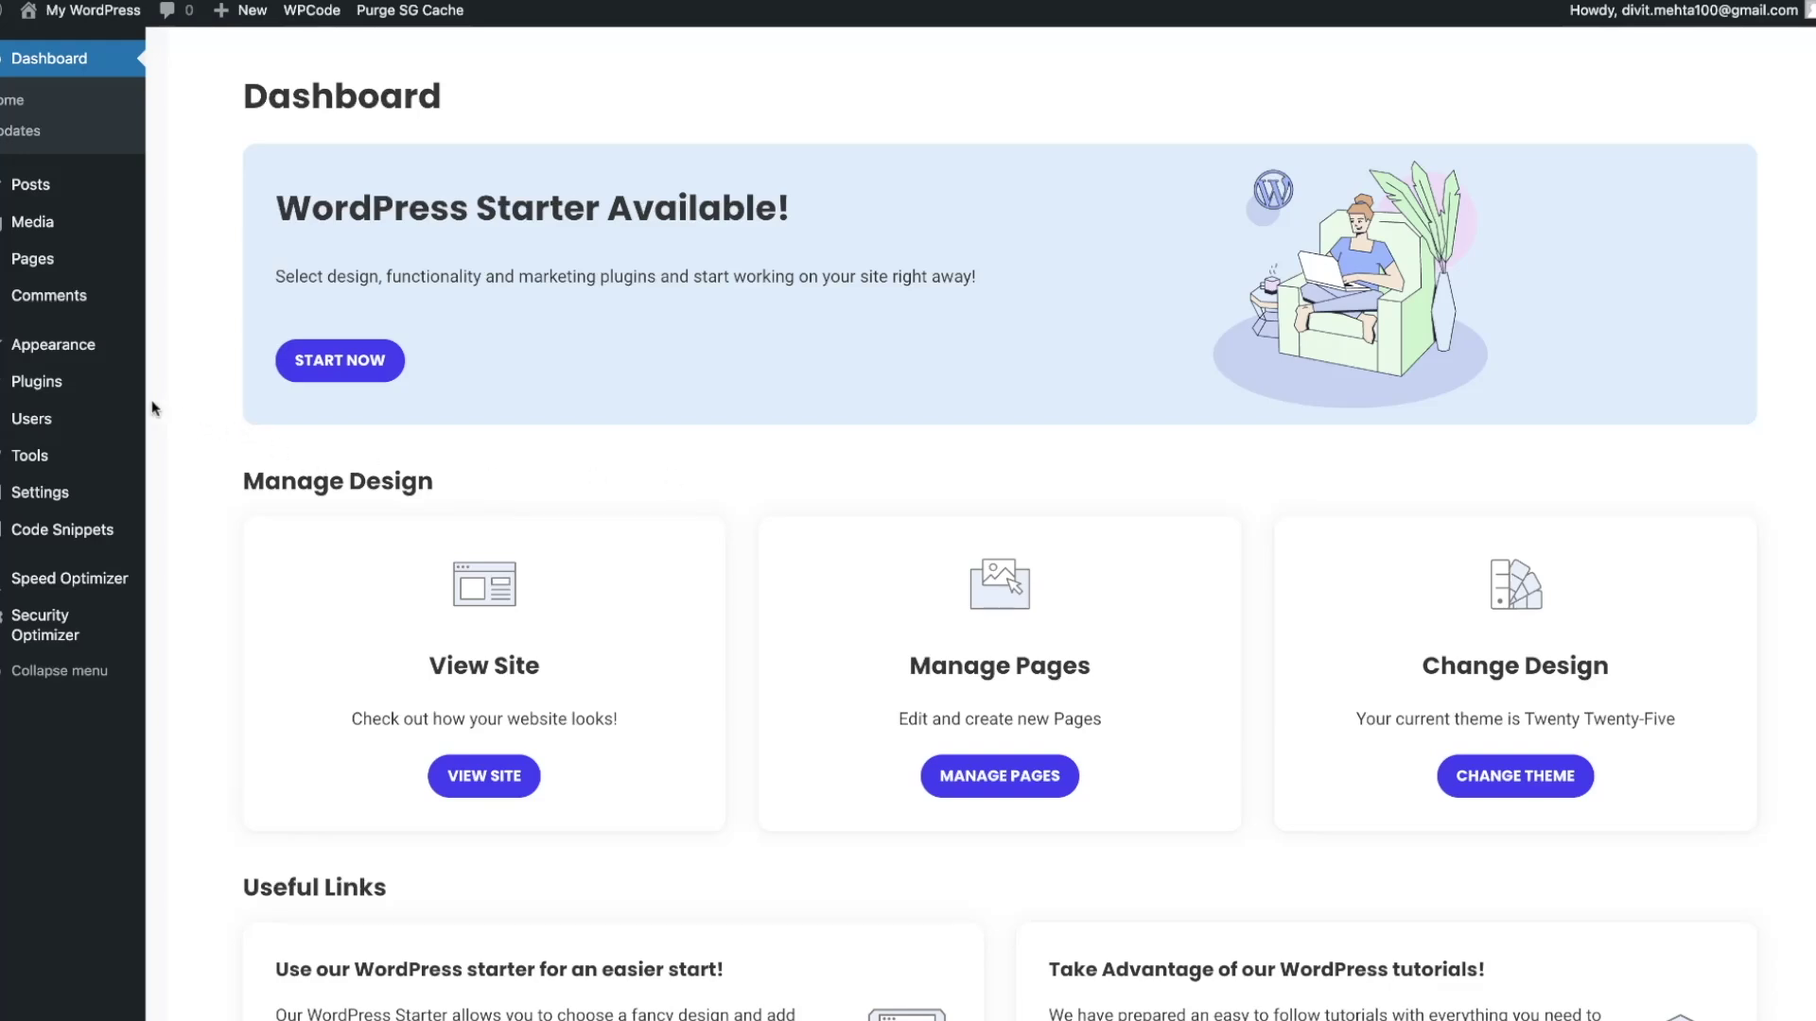
- Search Add Plugins for 'updraft' and open the UpdraftPlus: WP Backup & Migration Plugin details
mouse_move(83, 384)
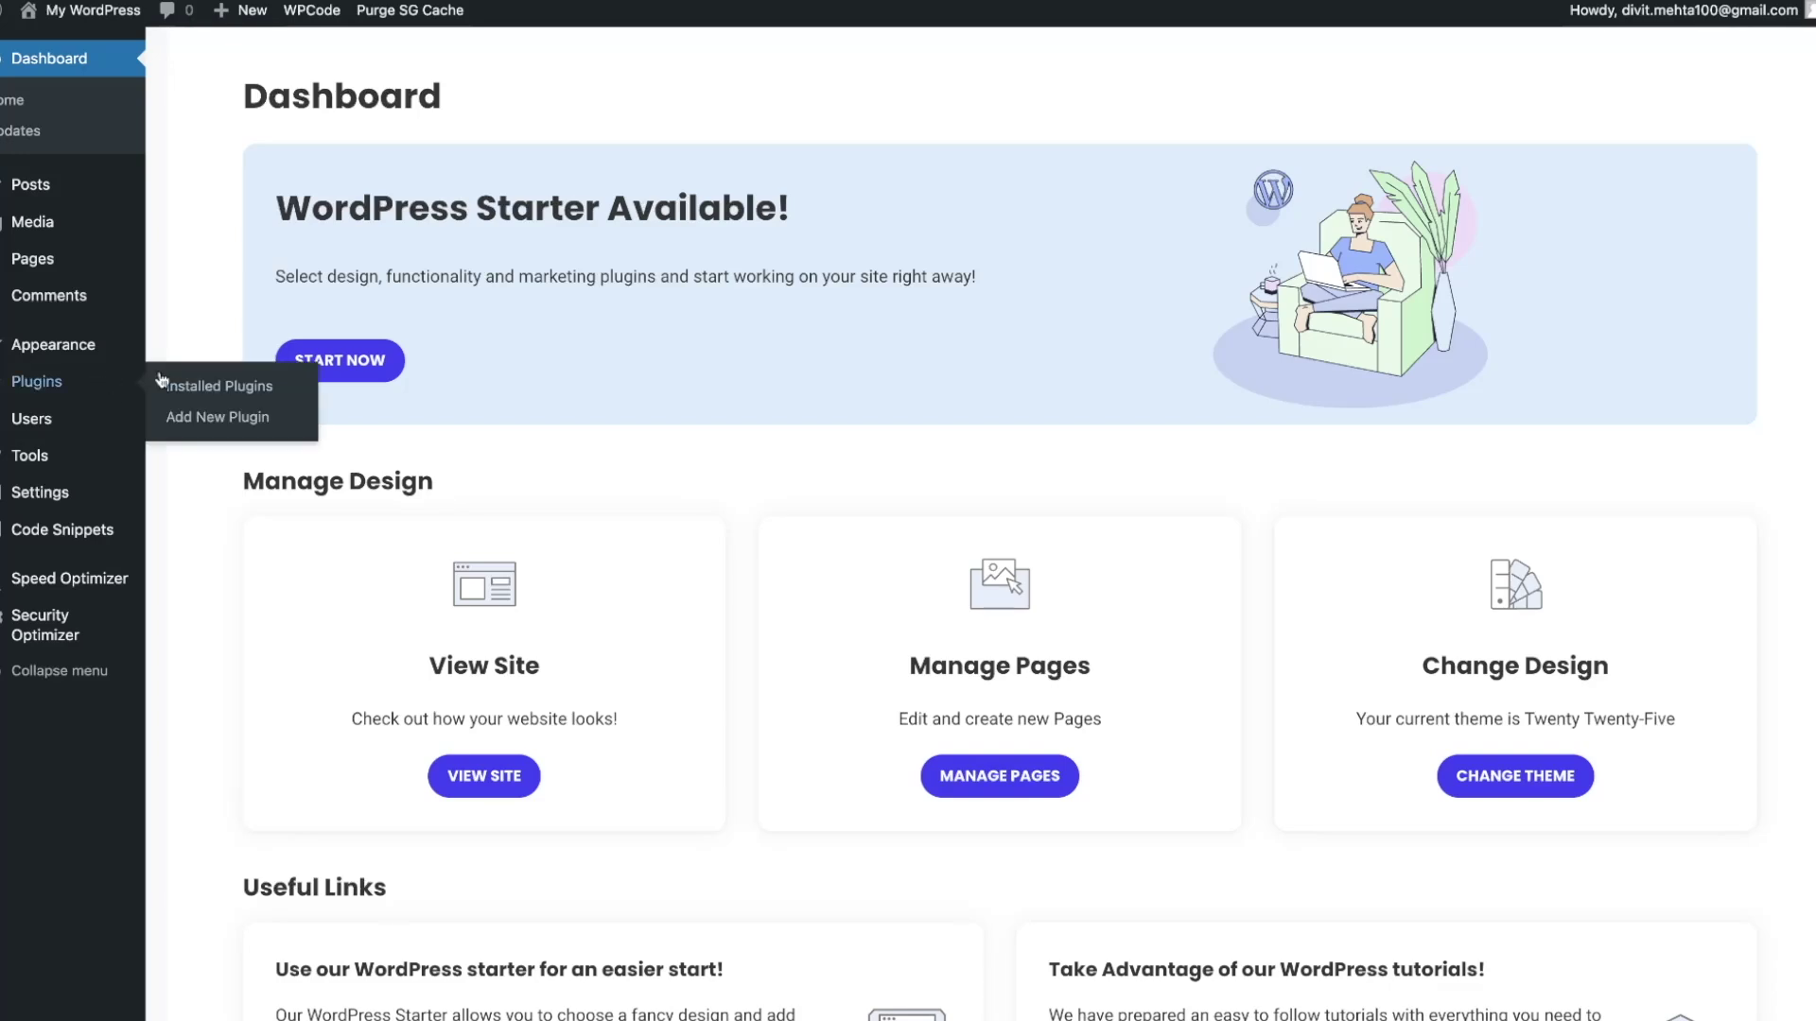
click(184, 413)
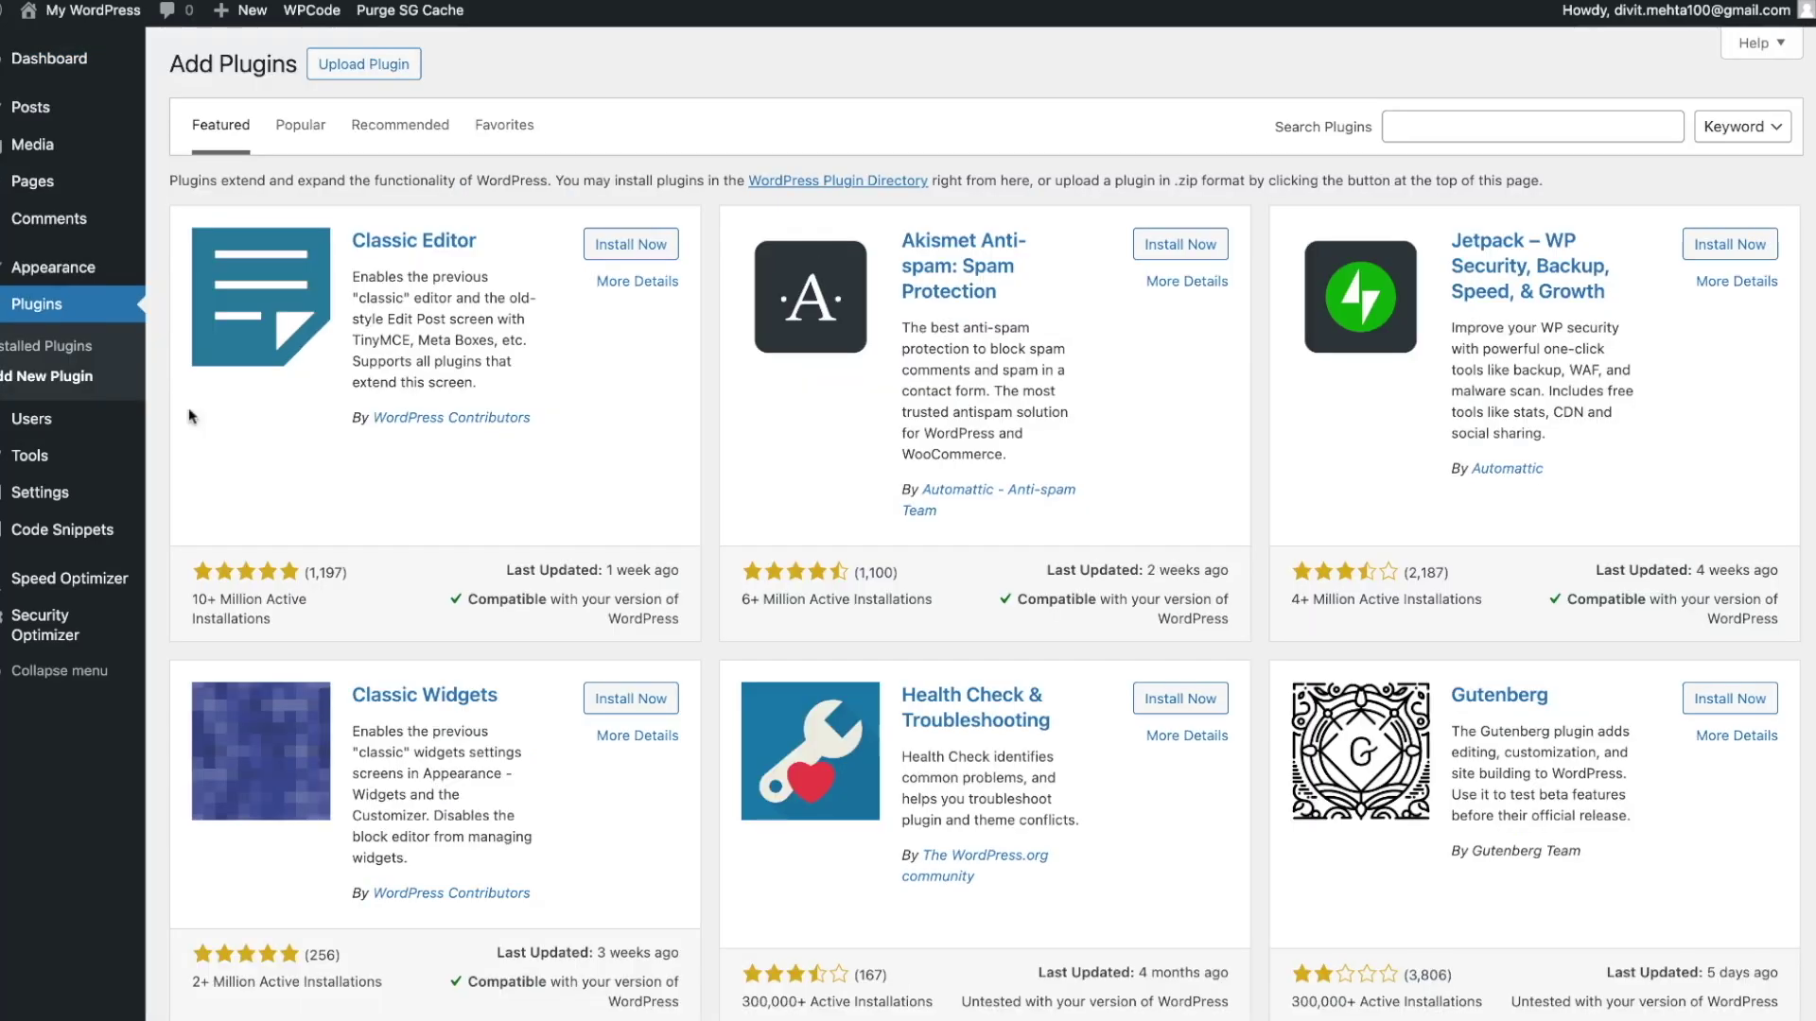
click(1409, 125)
text(updra)
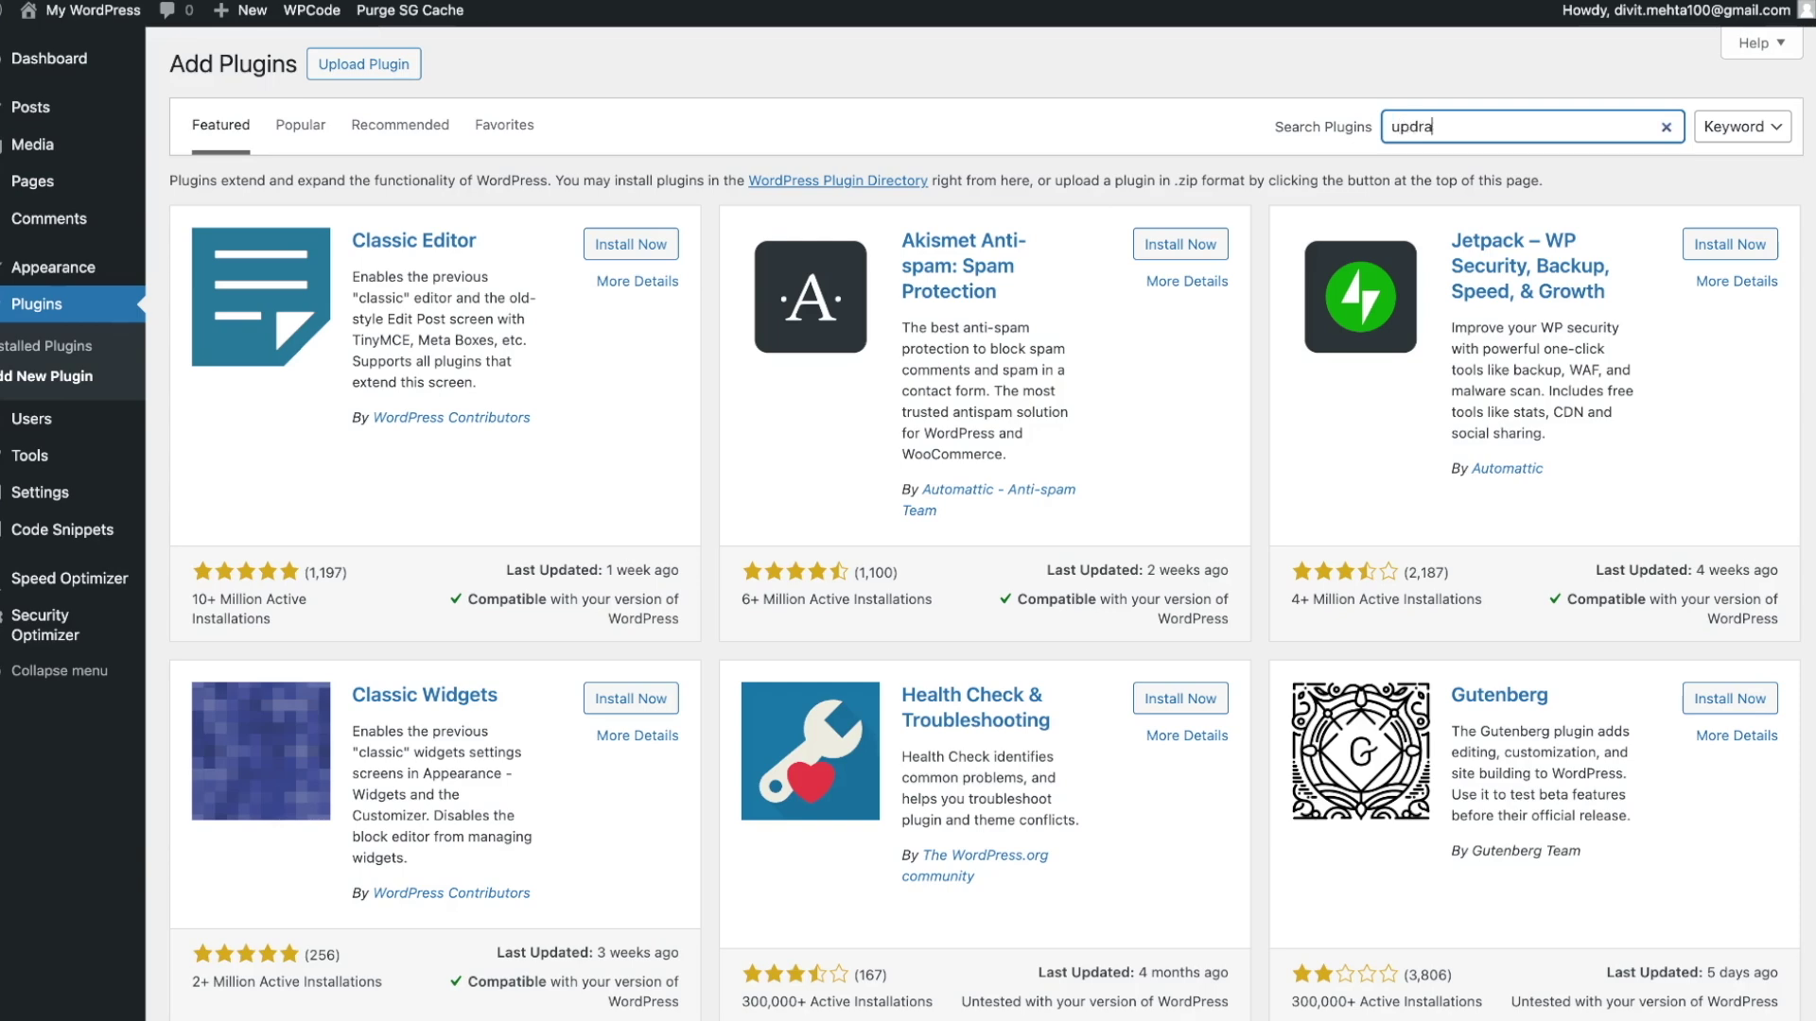
text(ft)
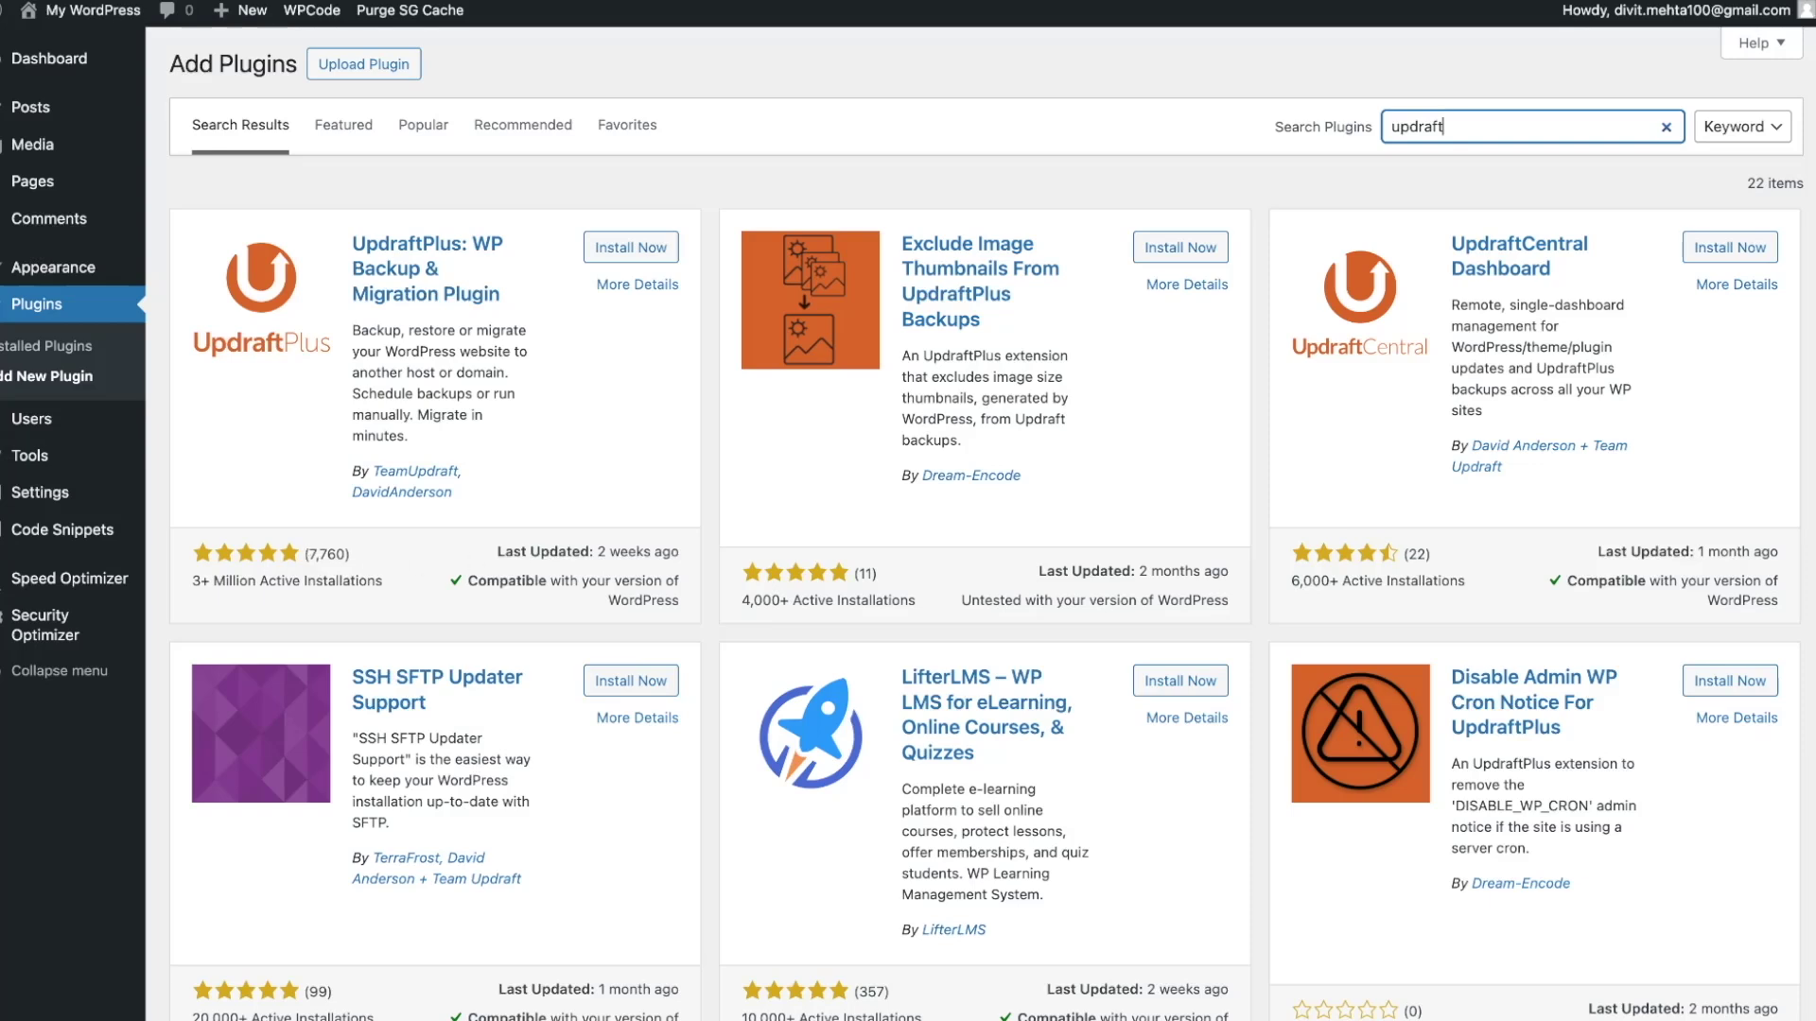
drag(594, 552, 303, 555)
click(244, 598)
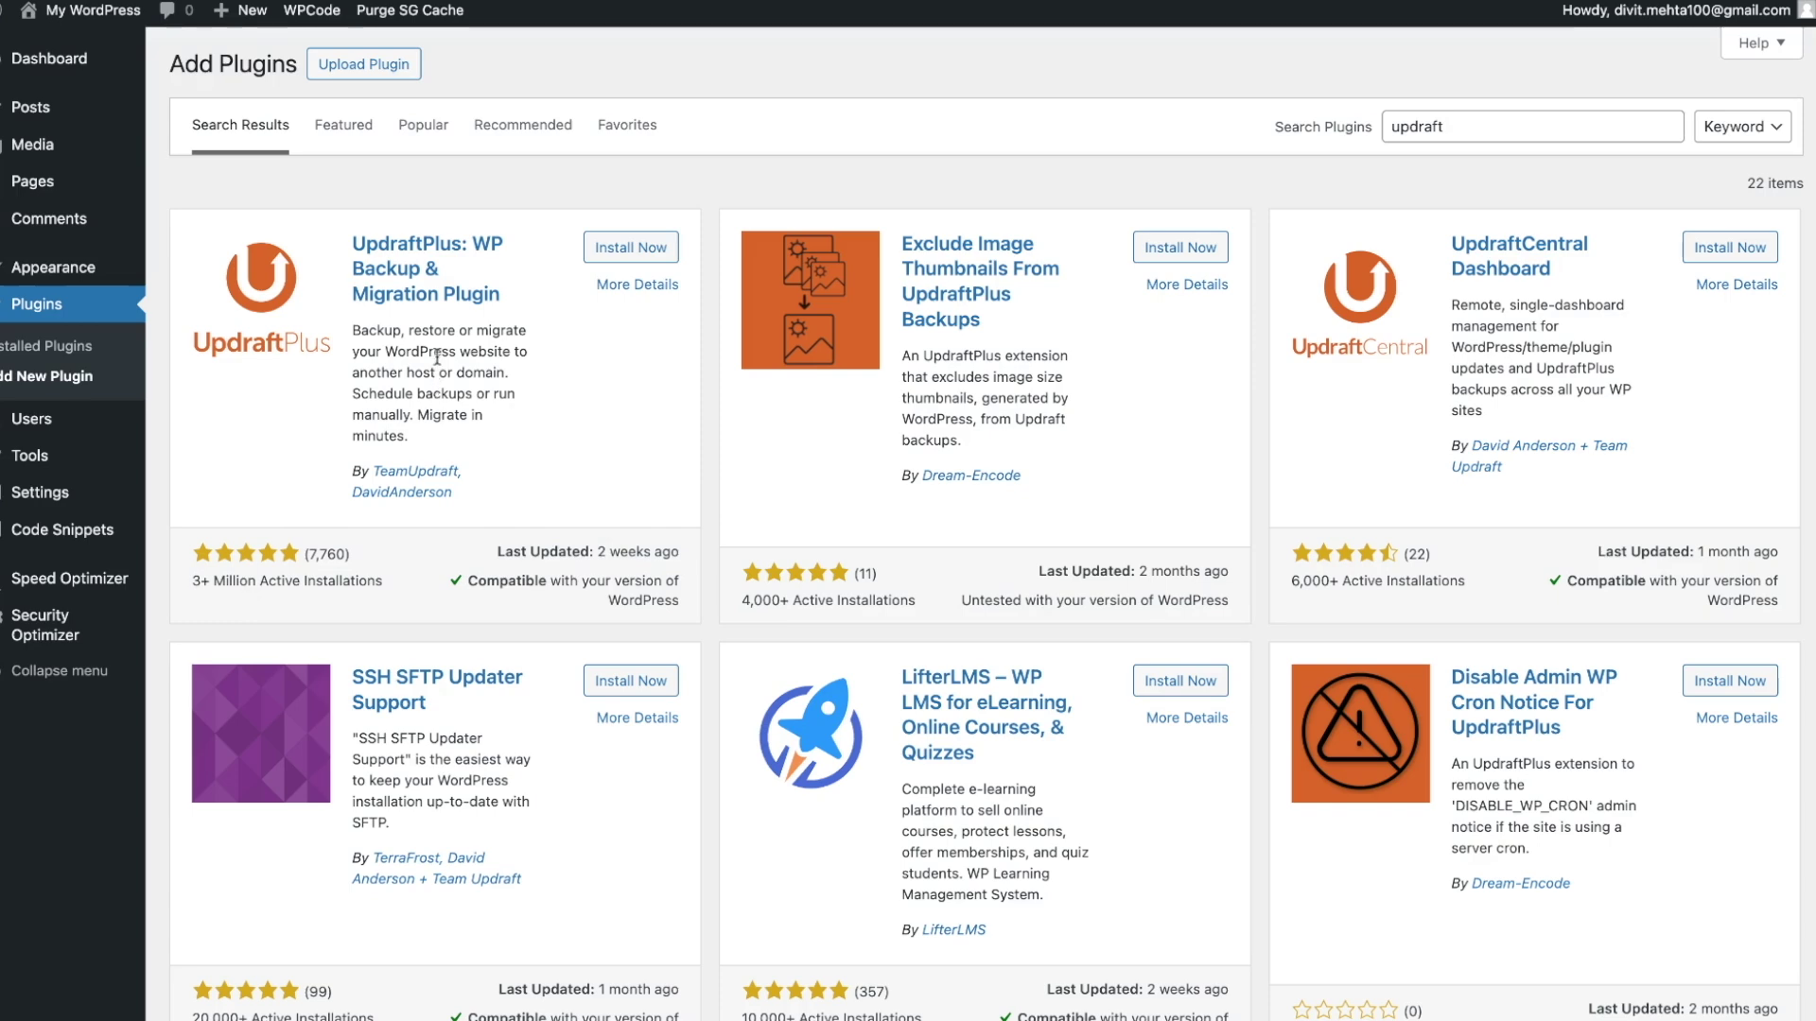
click(625, 296)
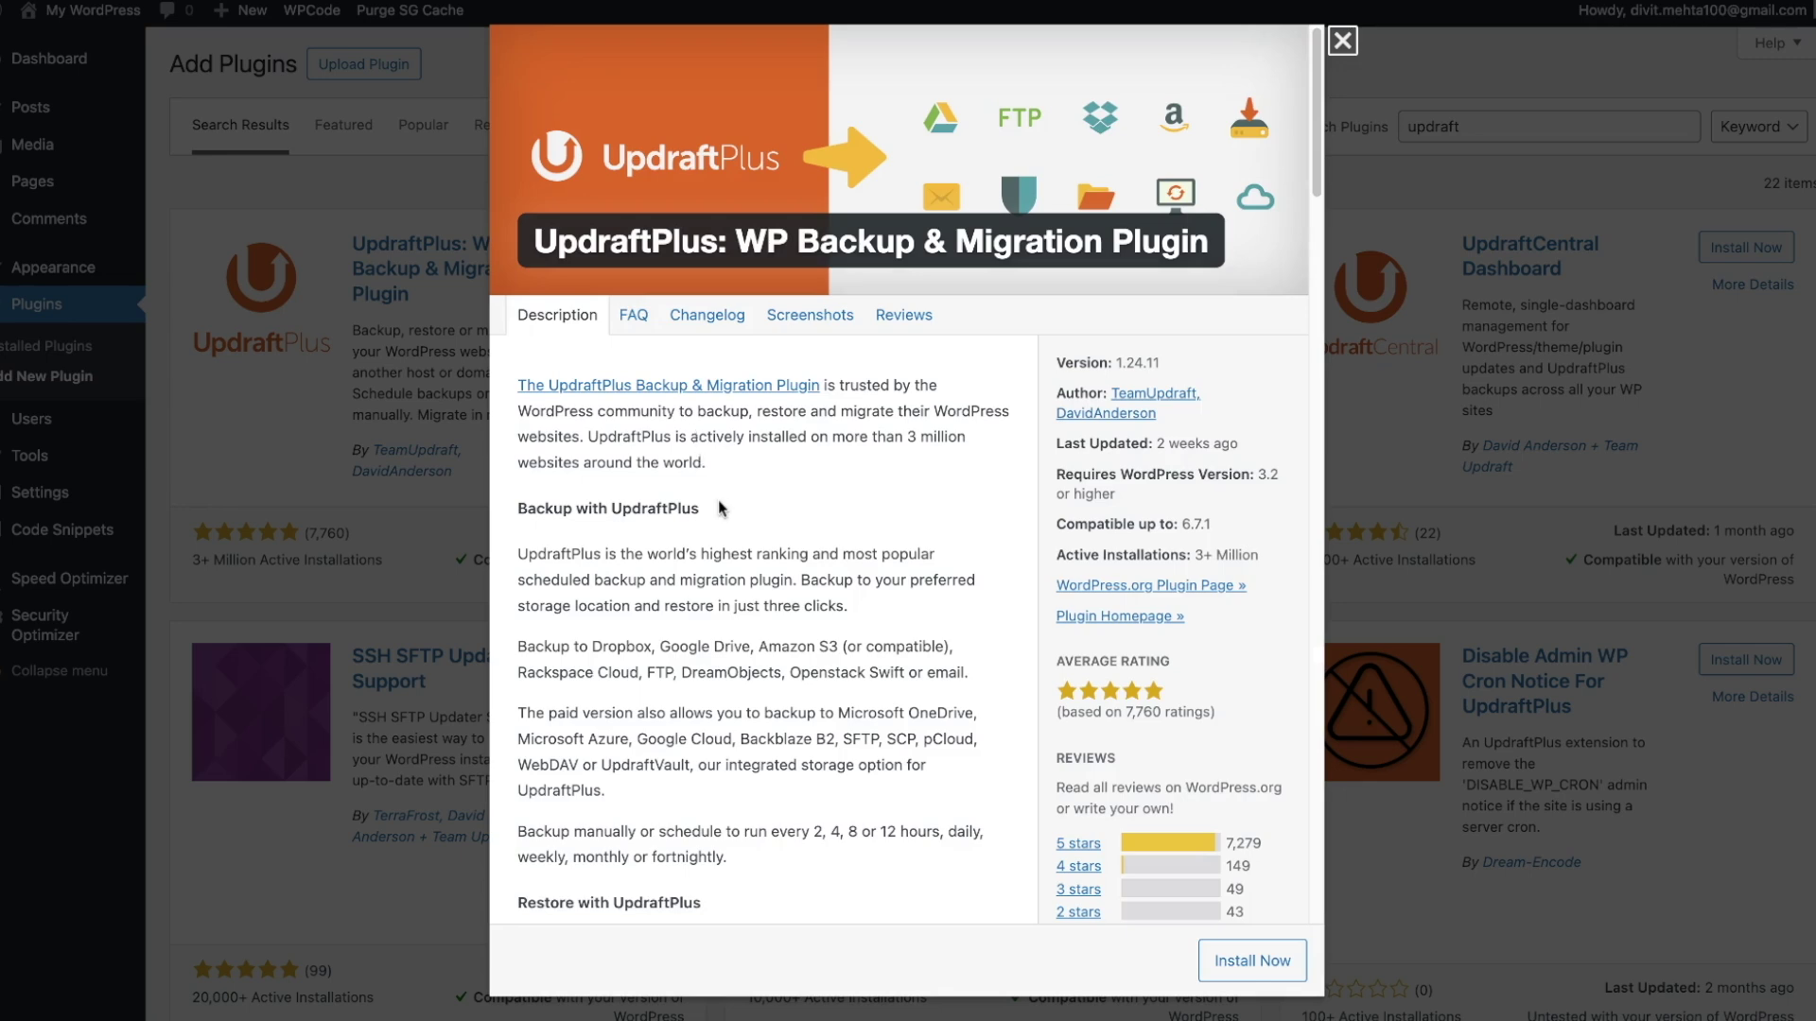
- Highlight the backup destinations and scheduling sentences in the UpdraftPlus description, then install it
scroll(719, 509, down, 3)
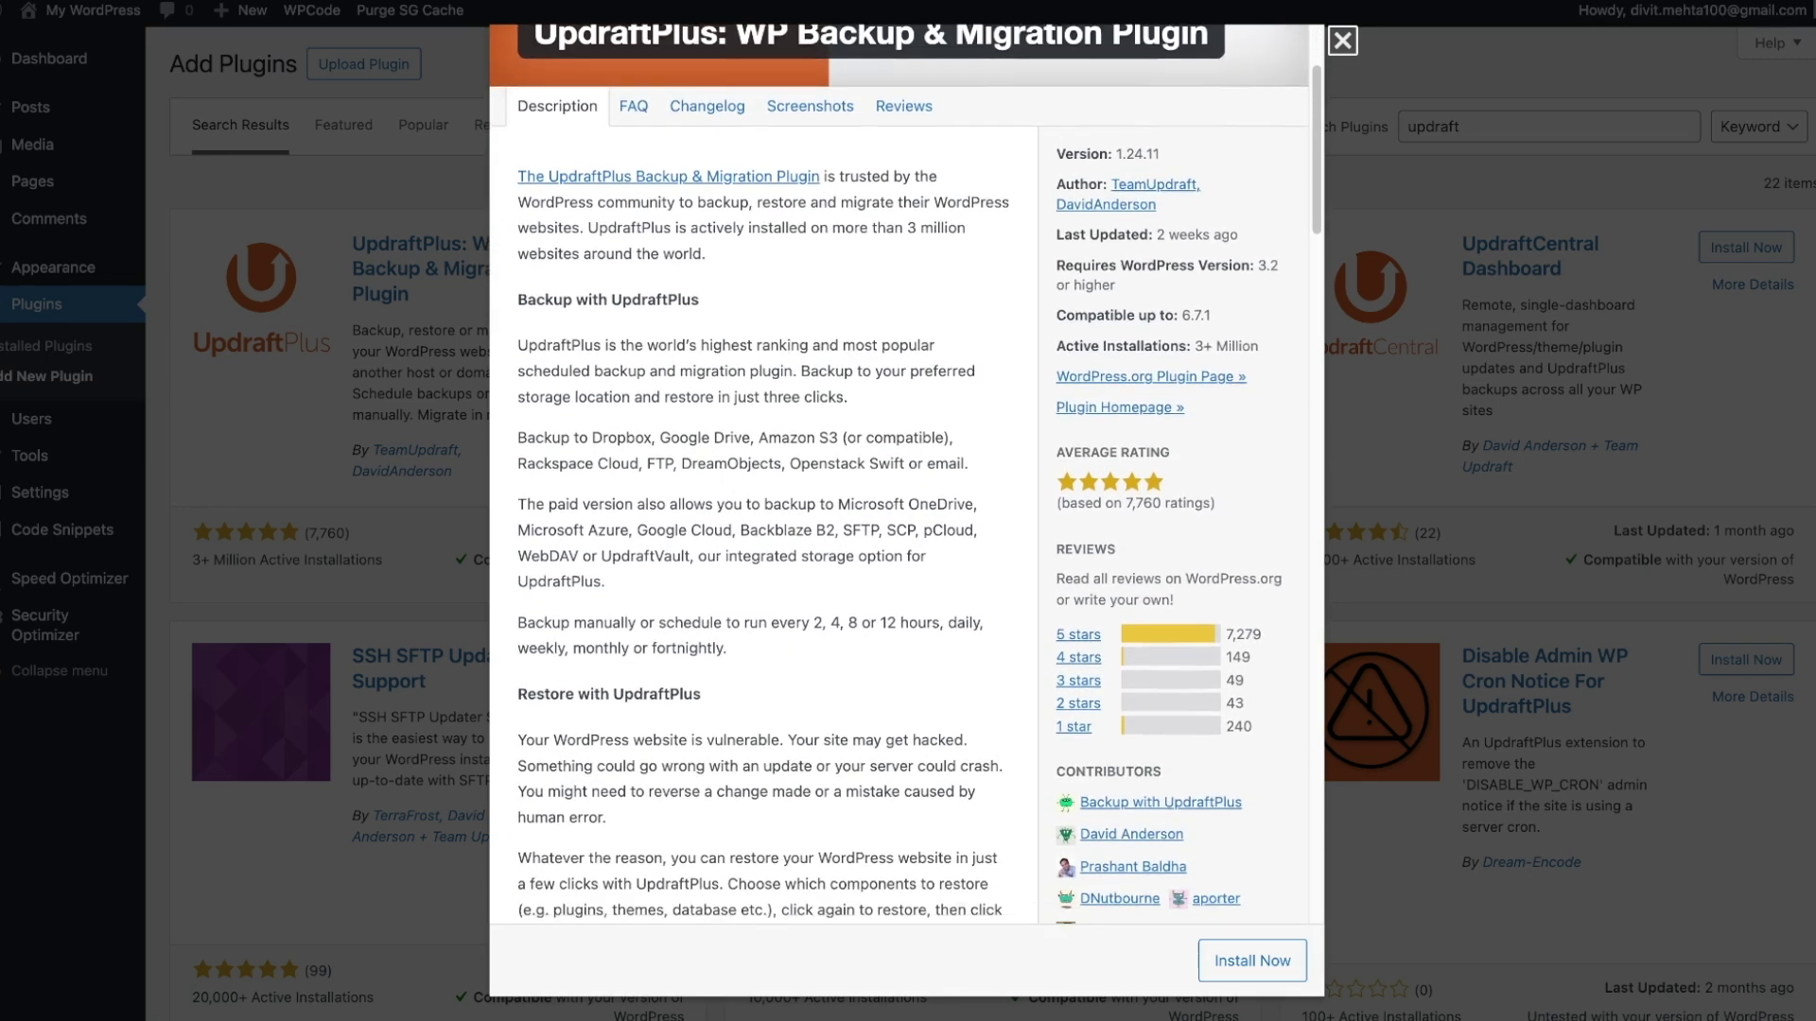
drag(592, 427, 926, 453)
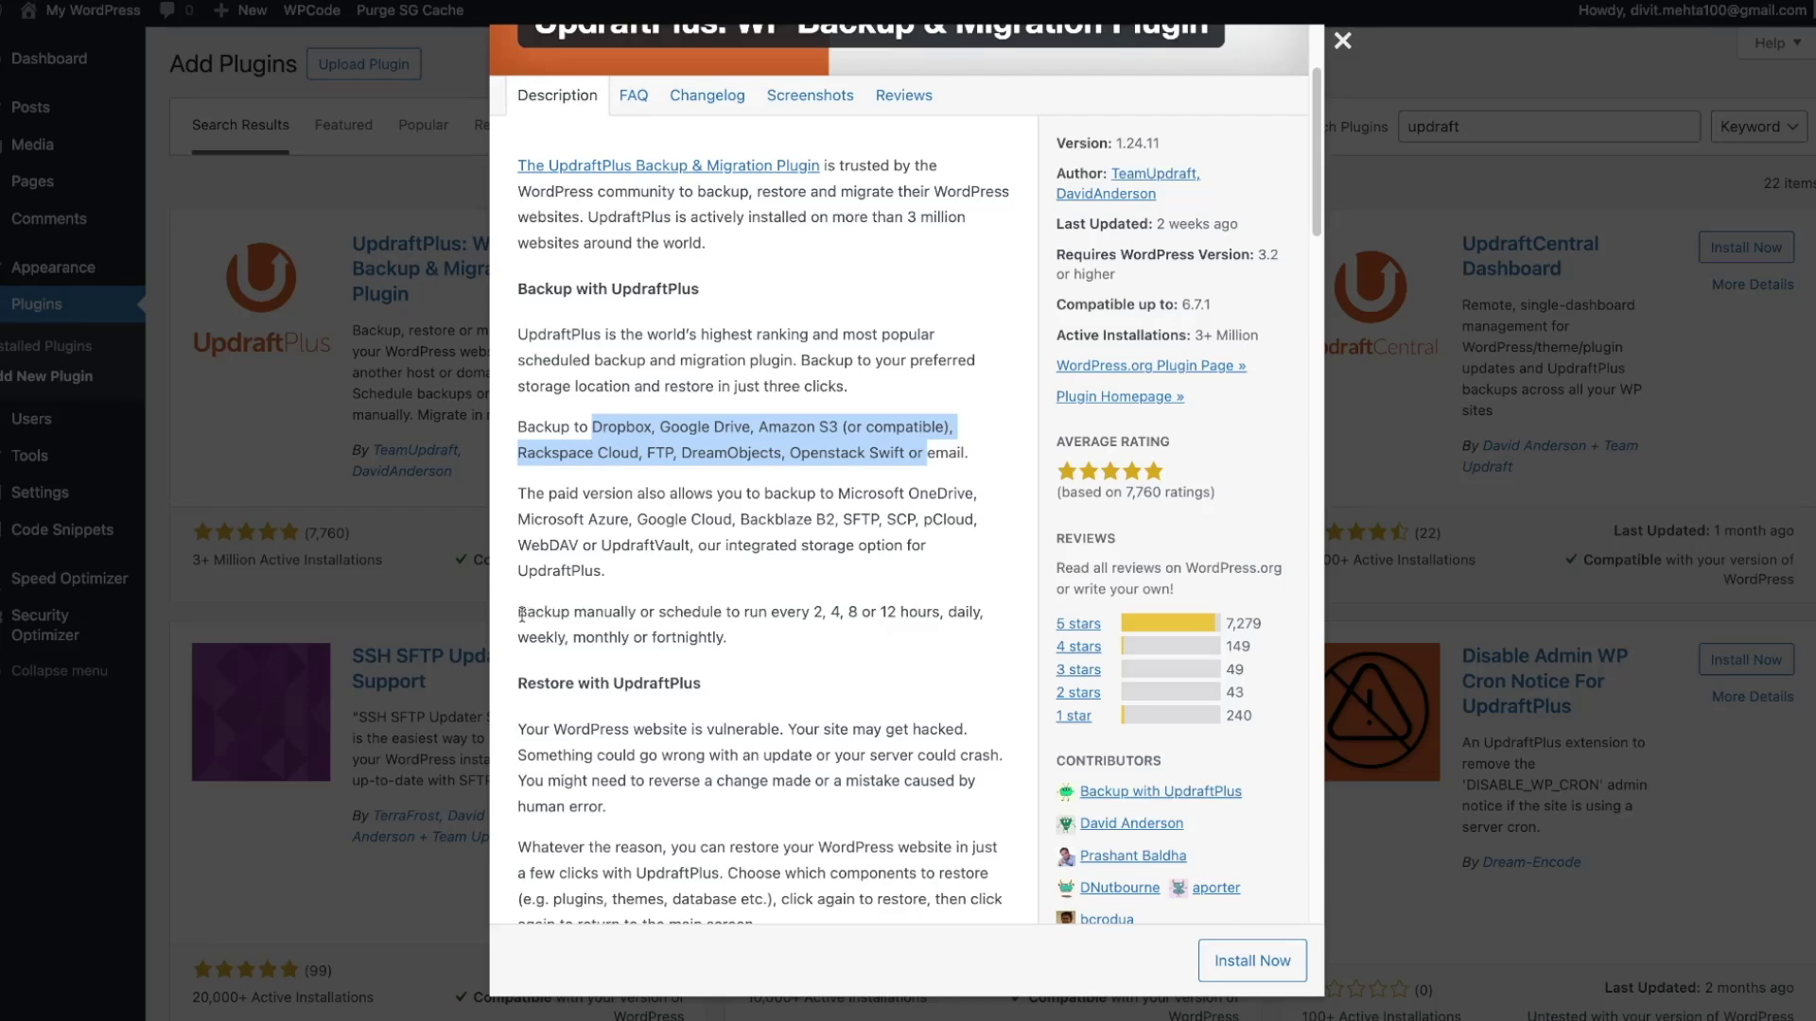
drag(526, 615, 521, 615)
key(shift+Right)
key(shift+Right)
key(shift+Right)
key(shift+Right)
key(shift+Right)
key(shift+Right)
key(shift+Right)
key(shift+Right)
key(shift+Right)
key(shift+Right)
key(shift+Right)
key(shift+Right)
key(shift+Right)
key(shift+Right)
key(shift+Right)
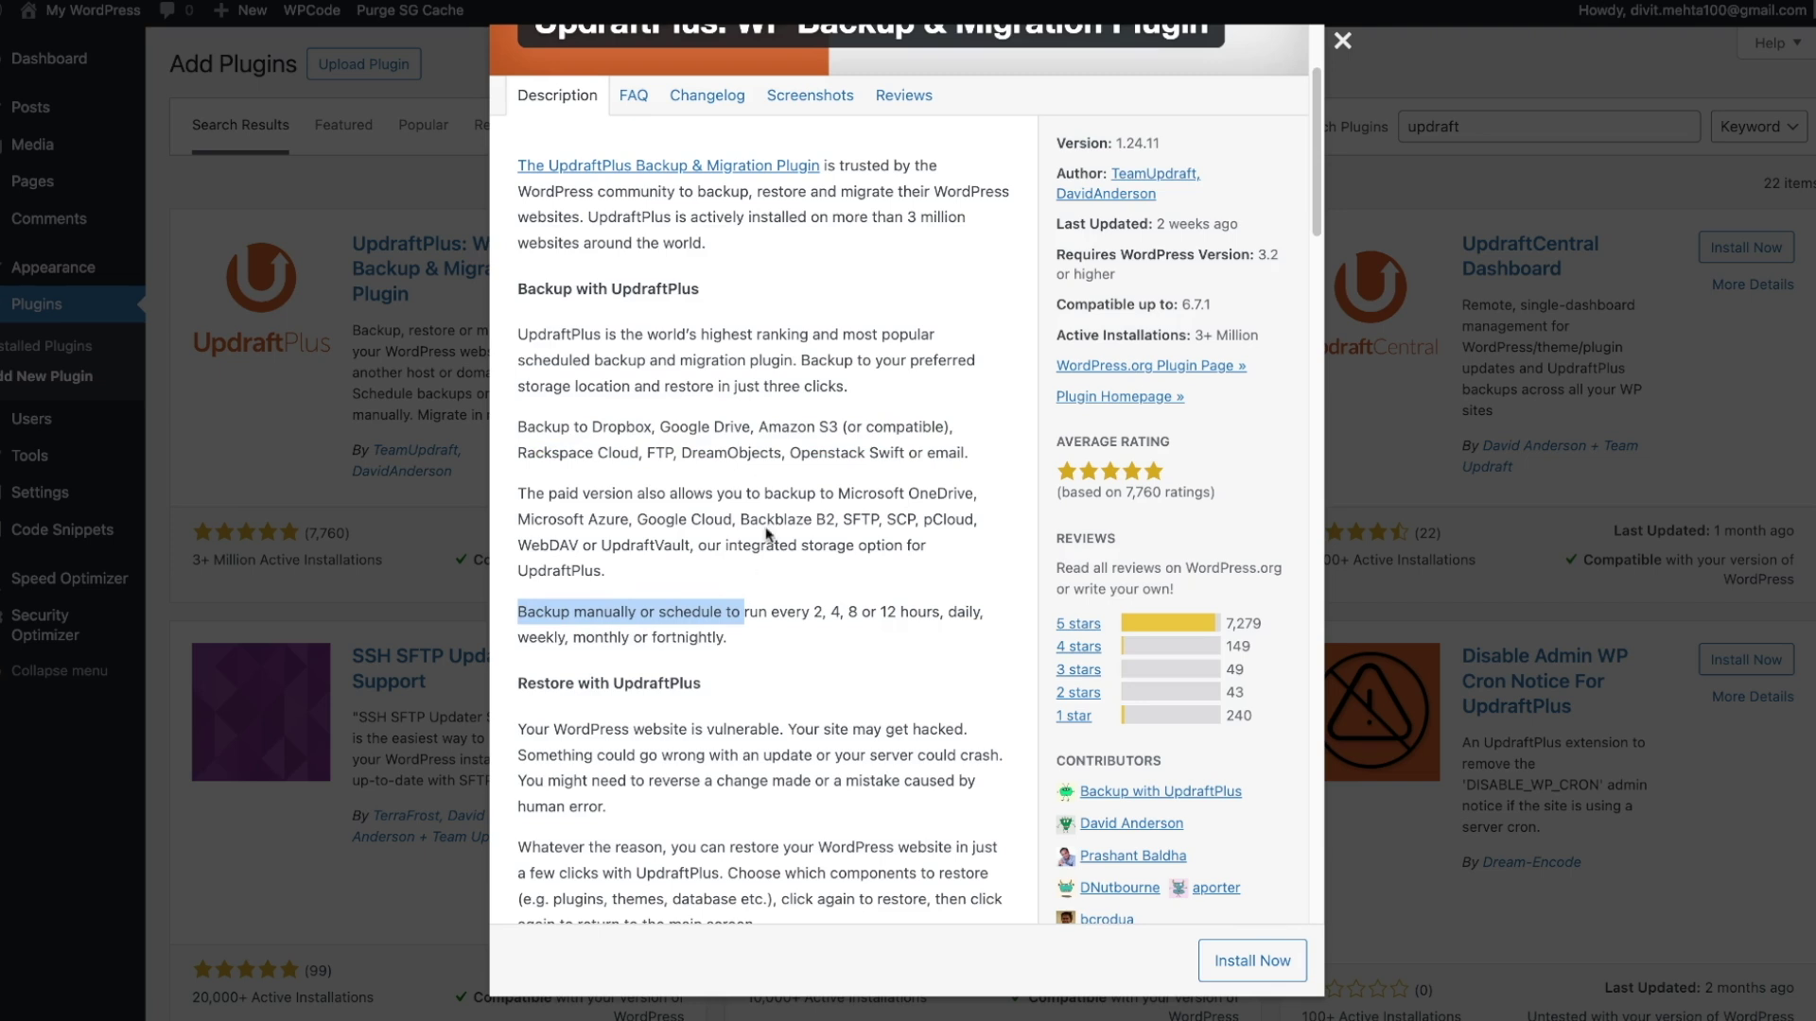
scroll(768, 535, up, 2)
scroll(768, 534, down, 2)
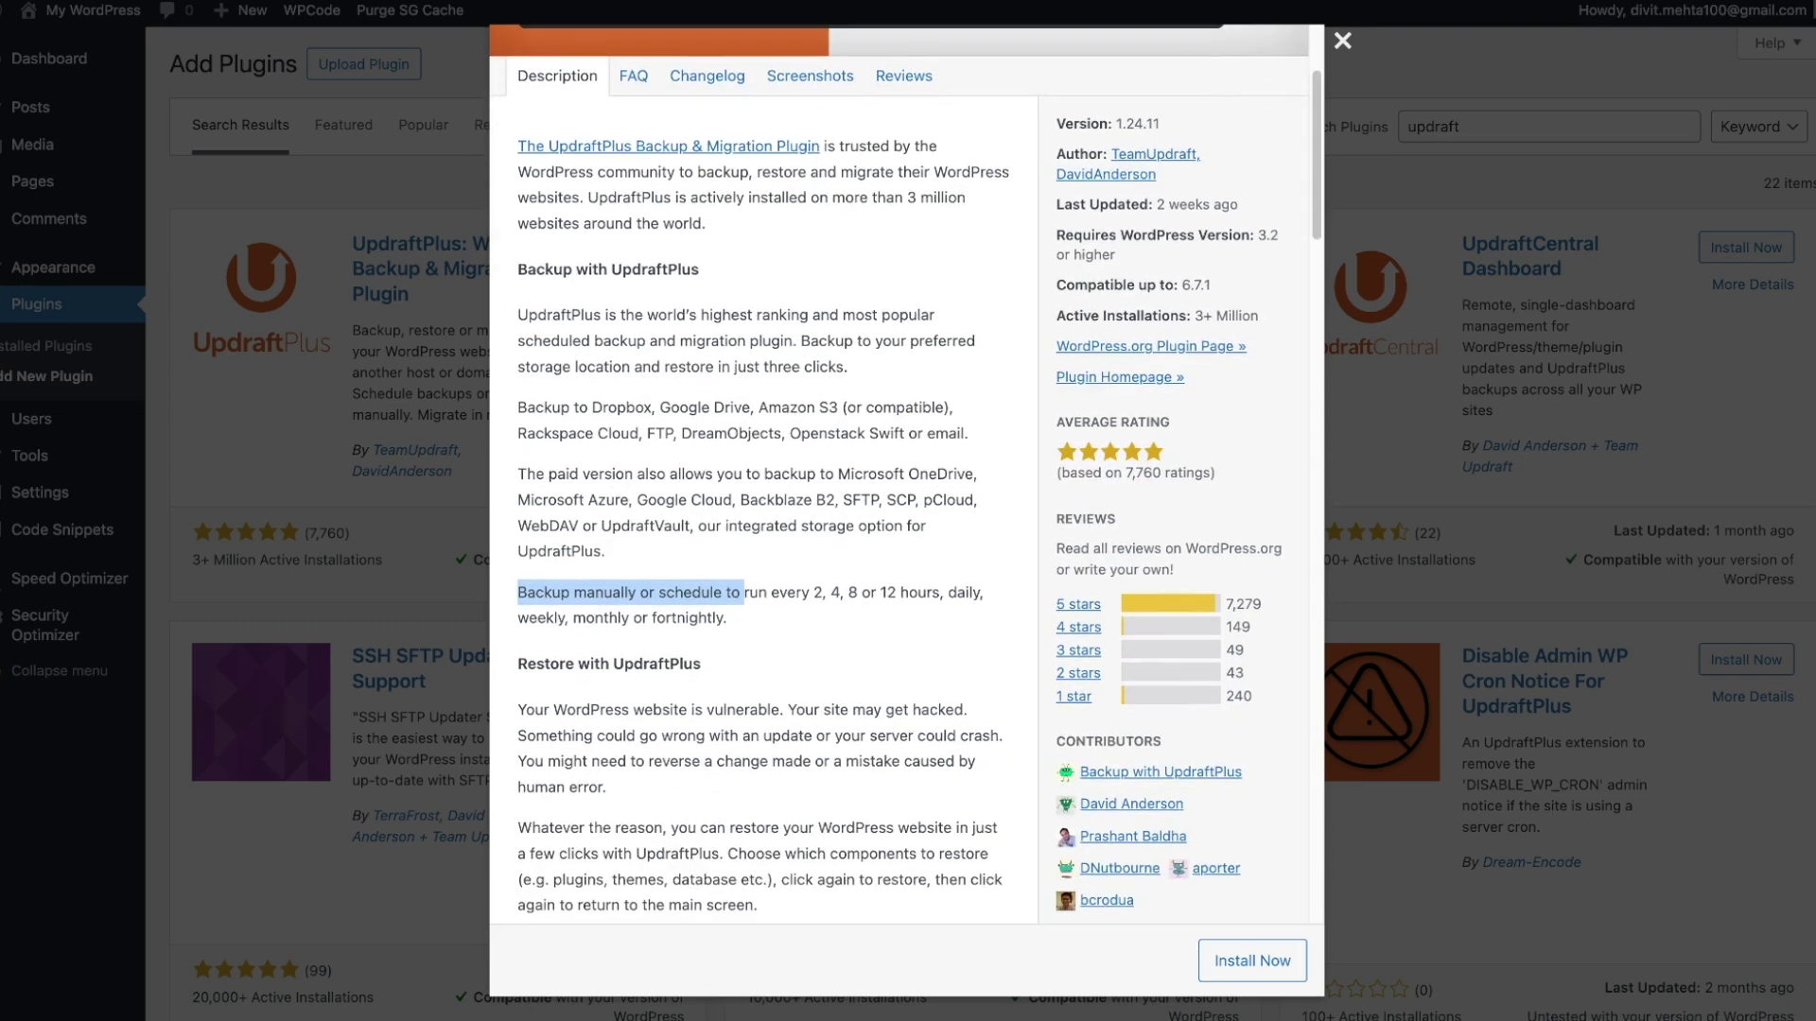
click(1249, 961)
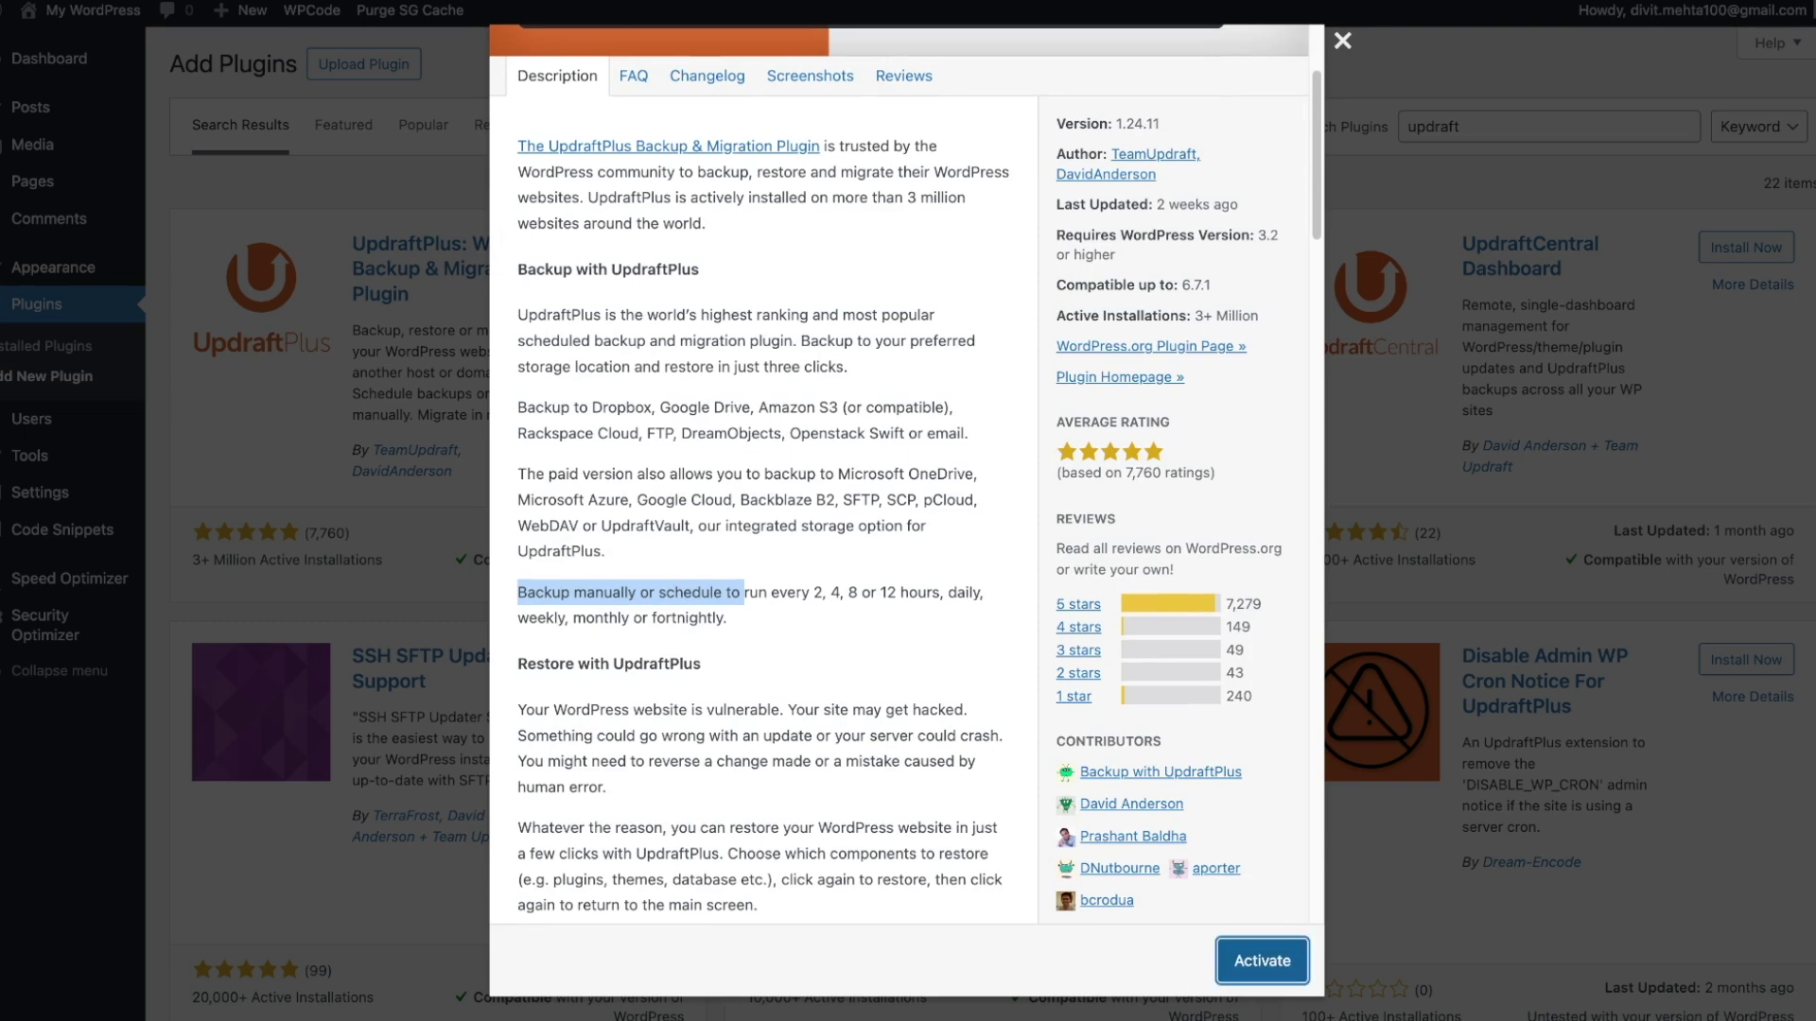
- Activate UpdraftPlus and open its Settings tab from the sidebar
click(1261, 961)
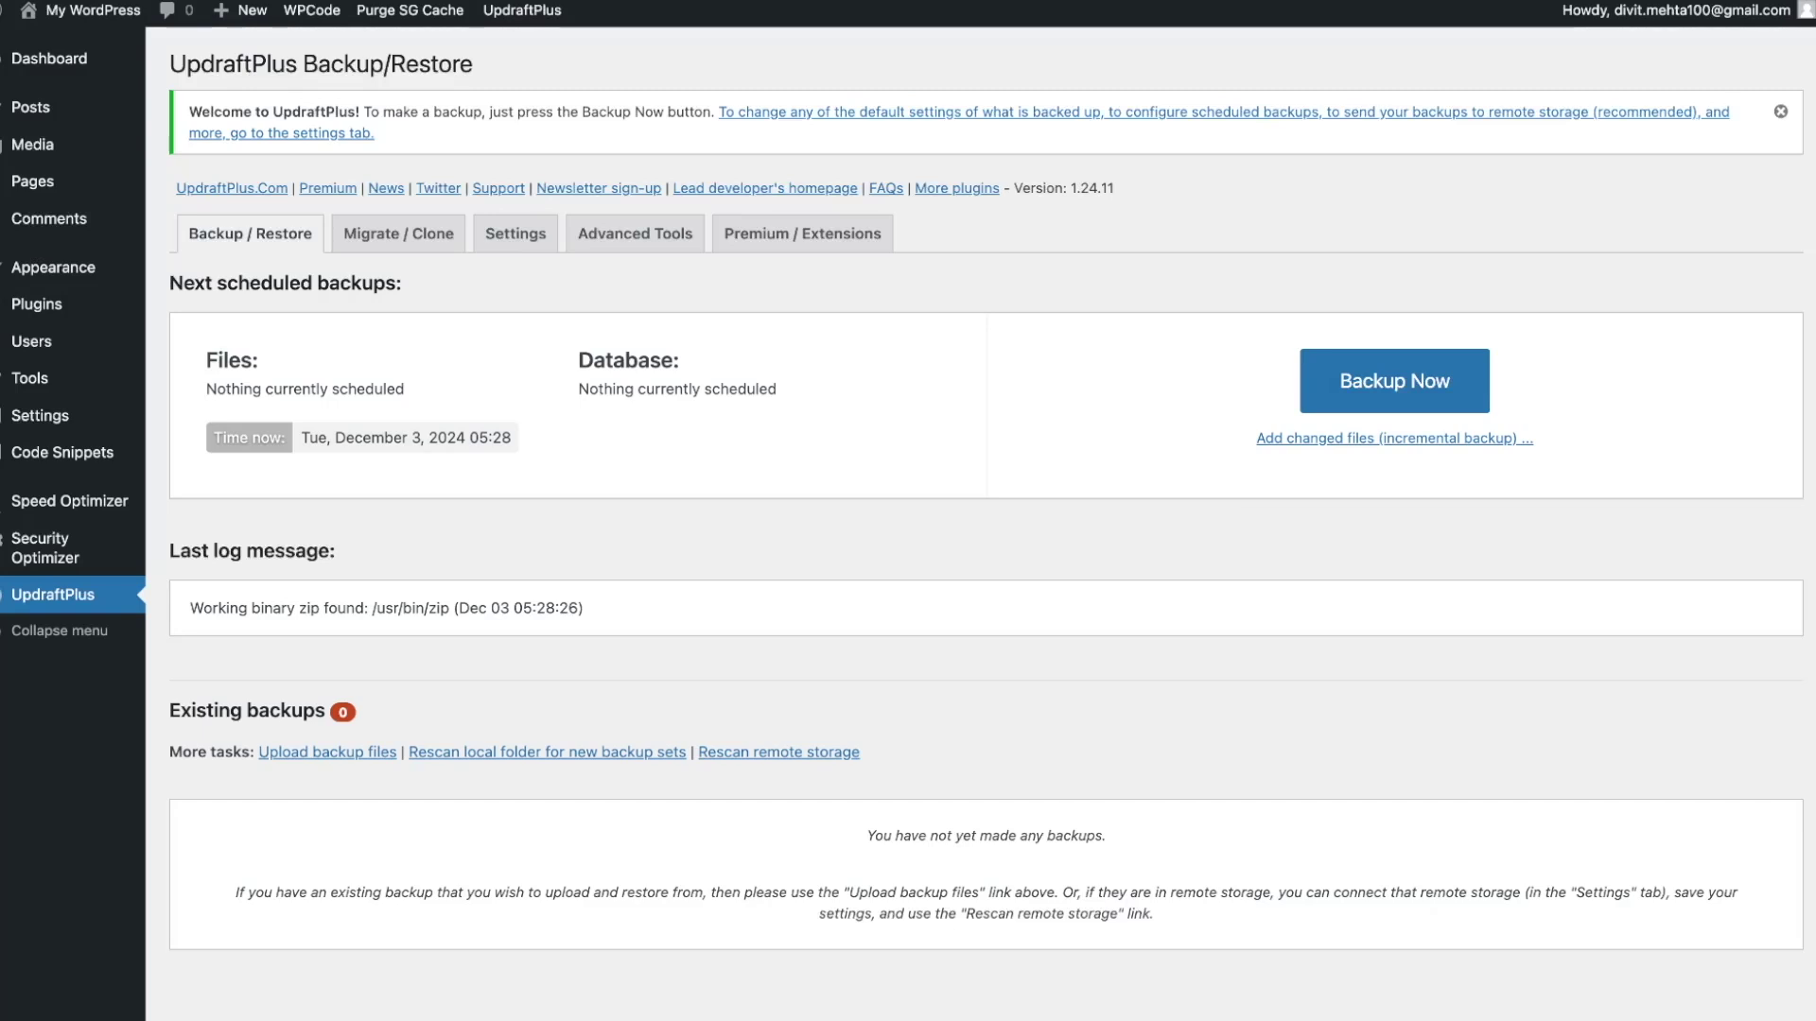
click(542, 254)
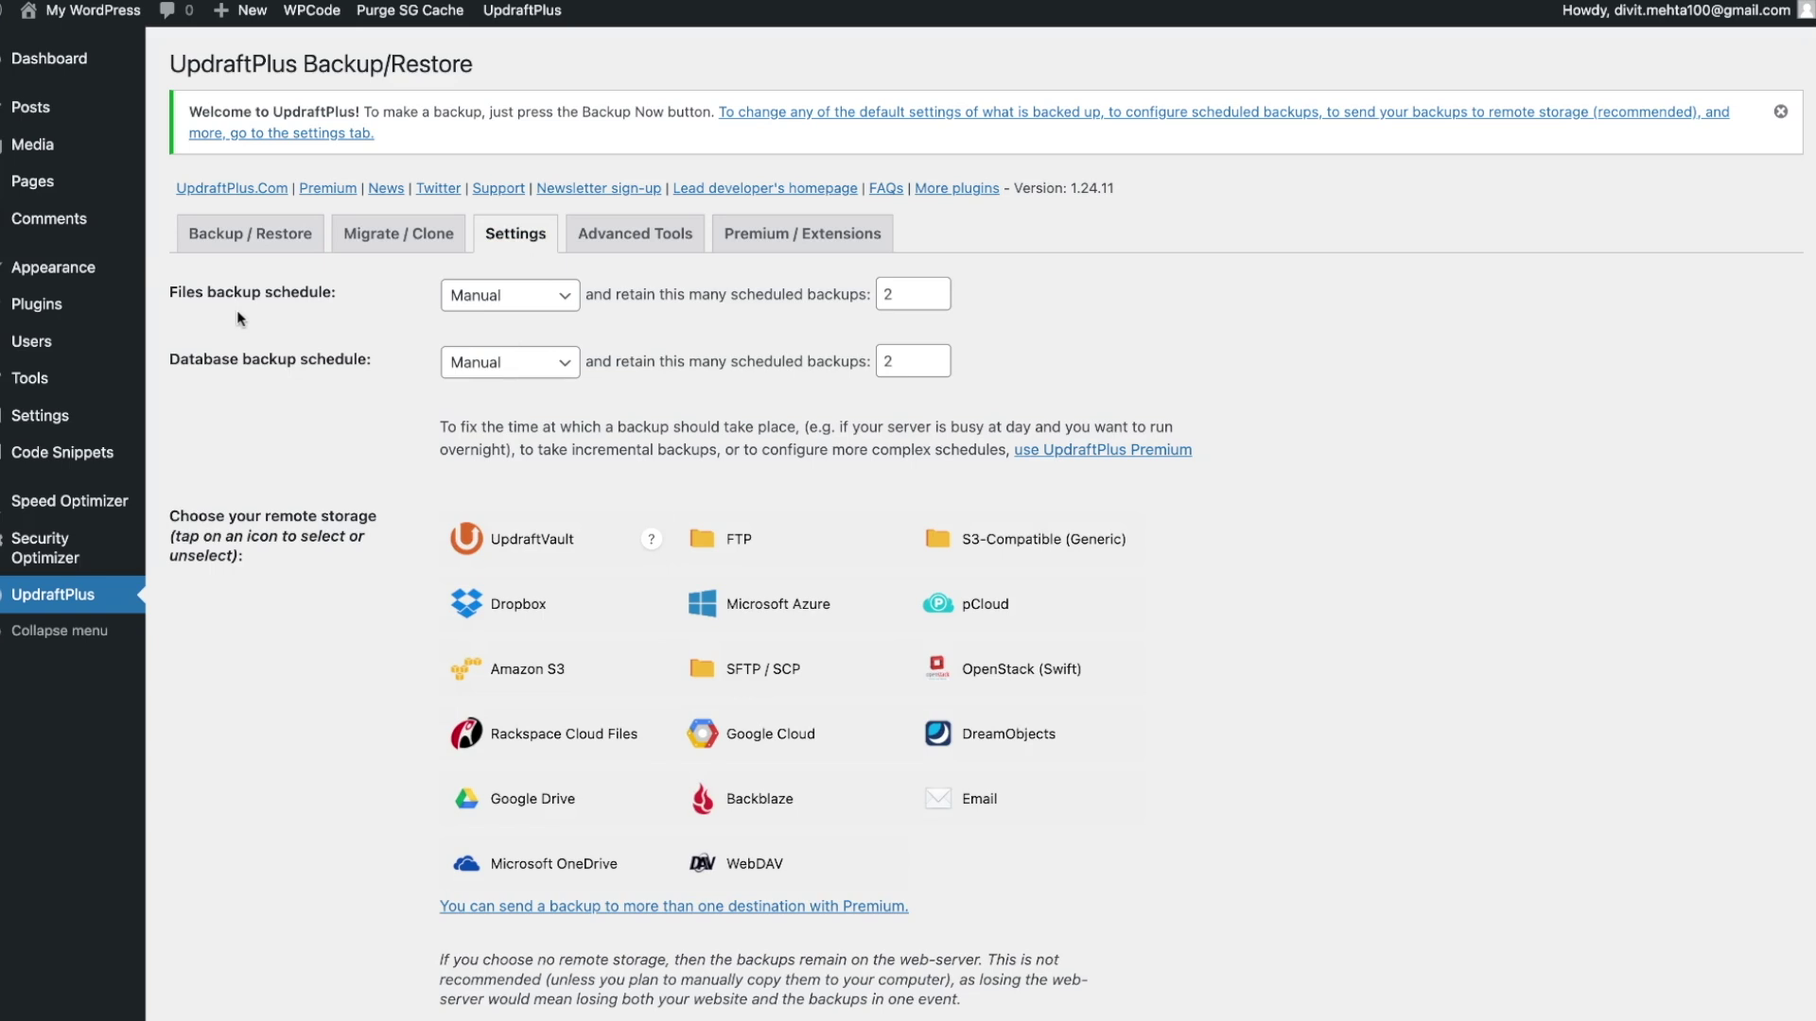
- Change the Files backup schedule from Manual to Monthly
click(457, 307)
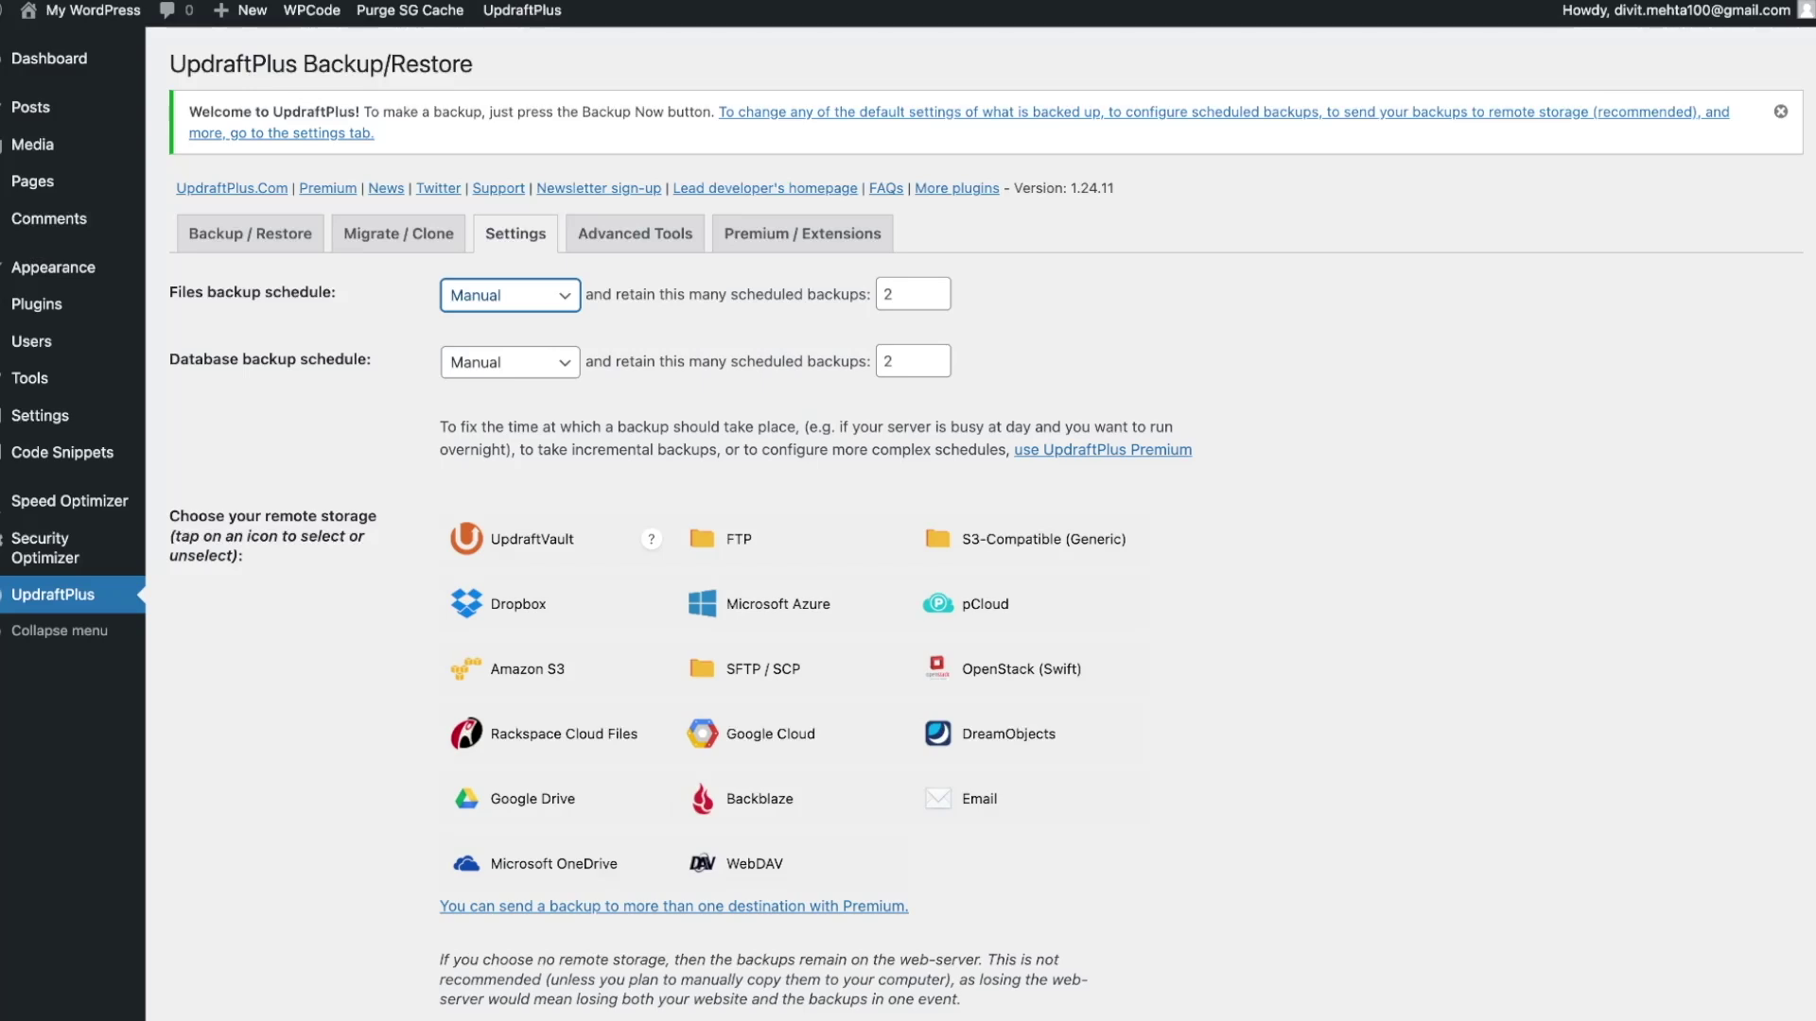
key(End)
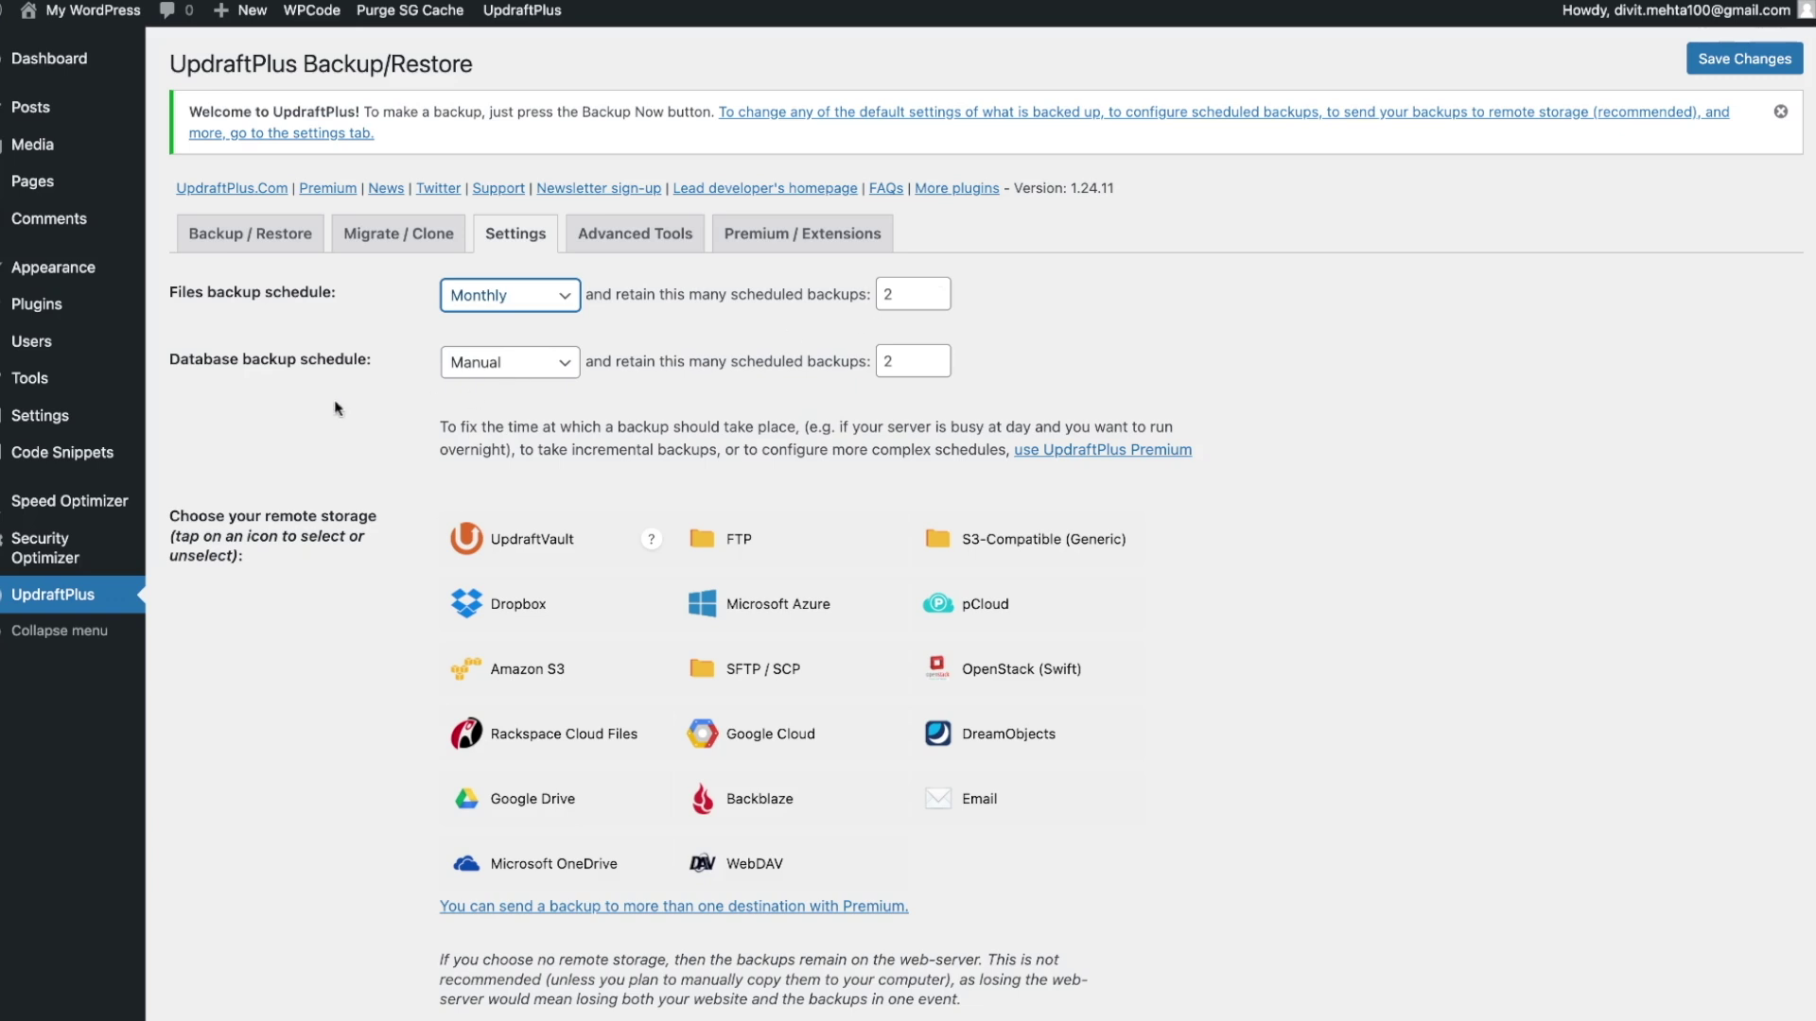
click(493, 372)
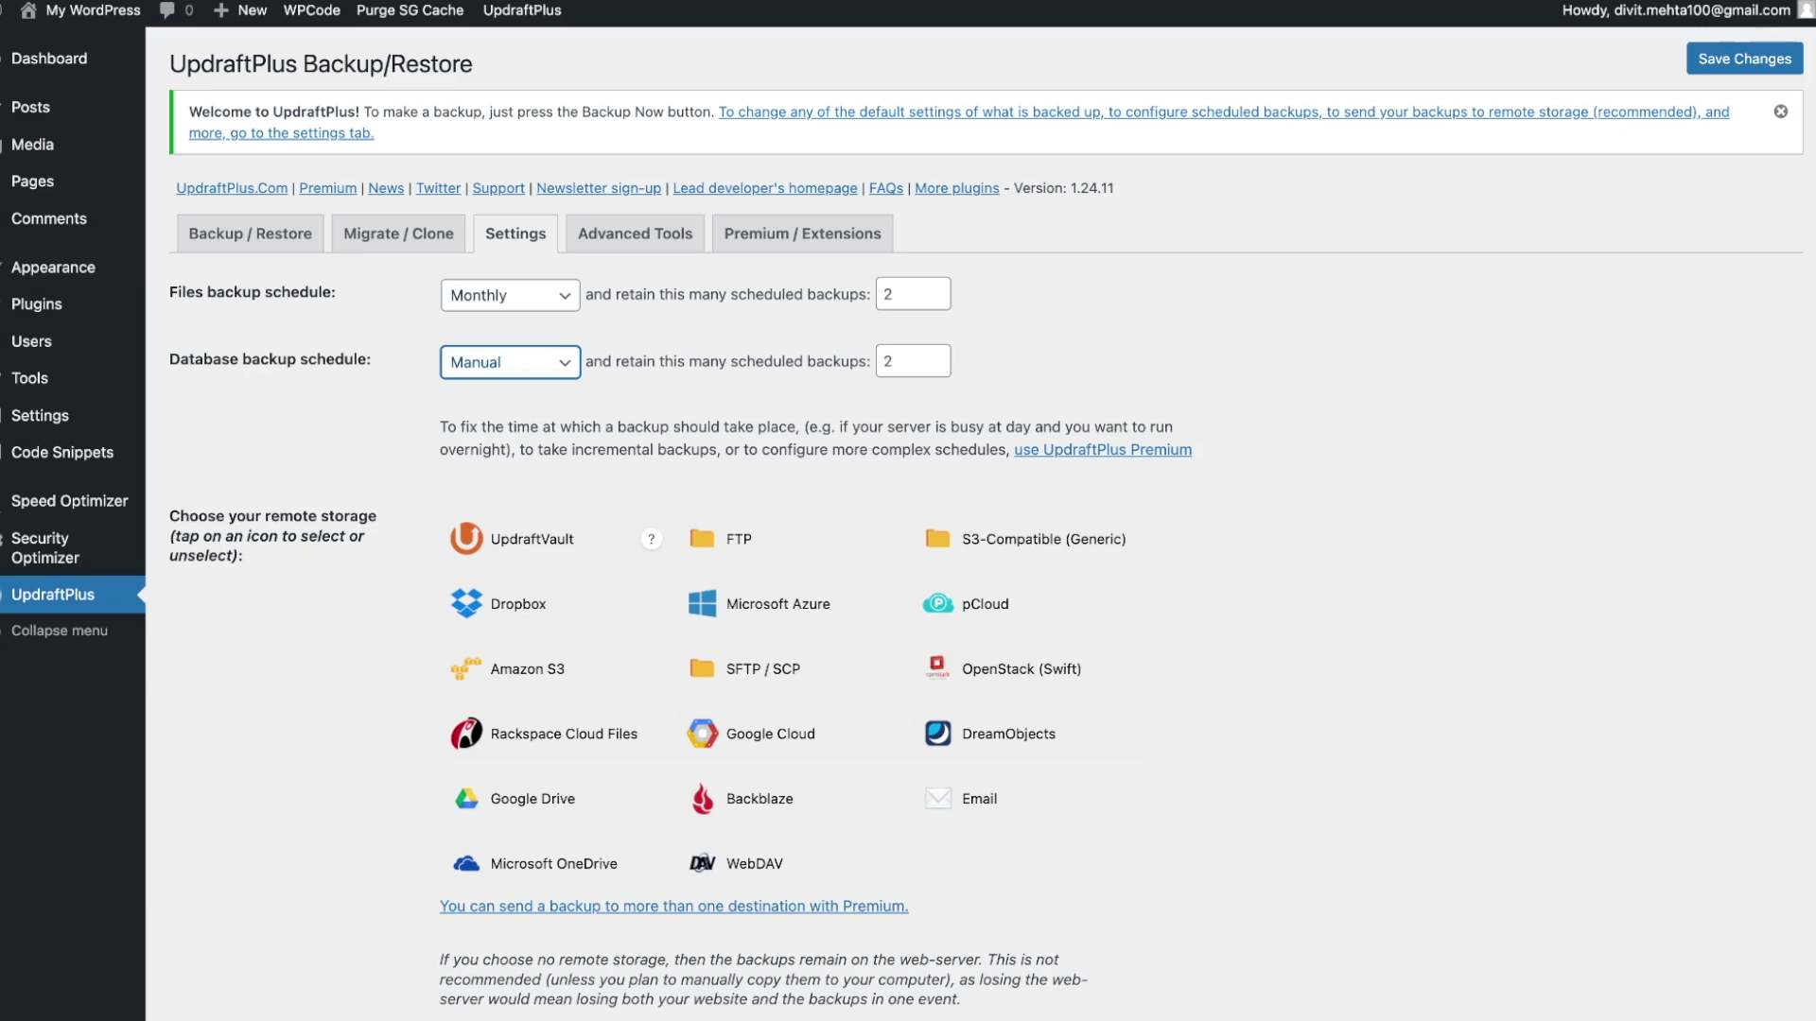
- Set the database backup schedule to Daily with a retention count of 5
click(487, 518)
double_click(897, 364)
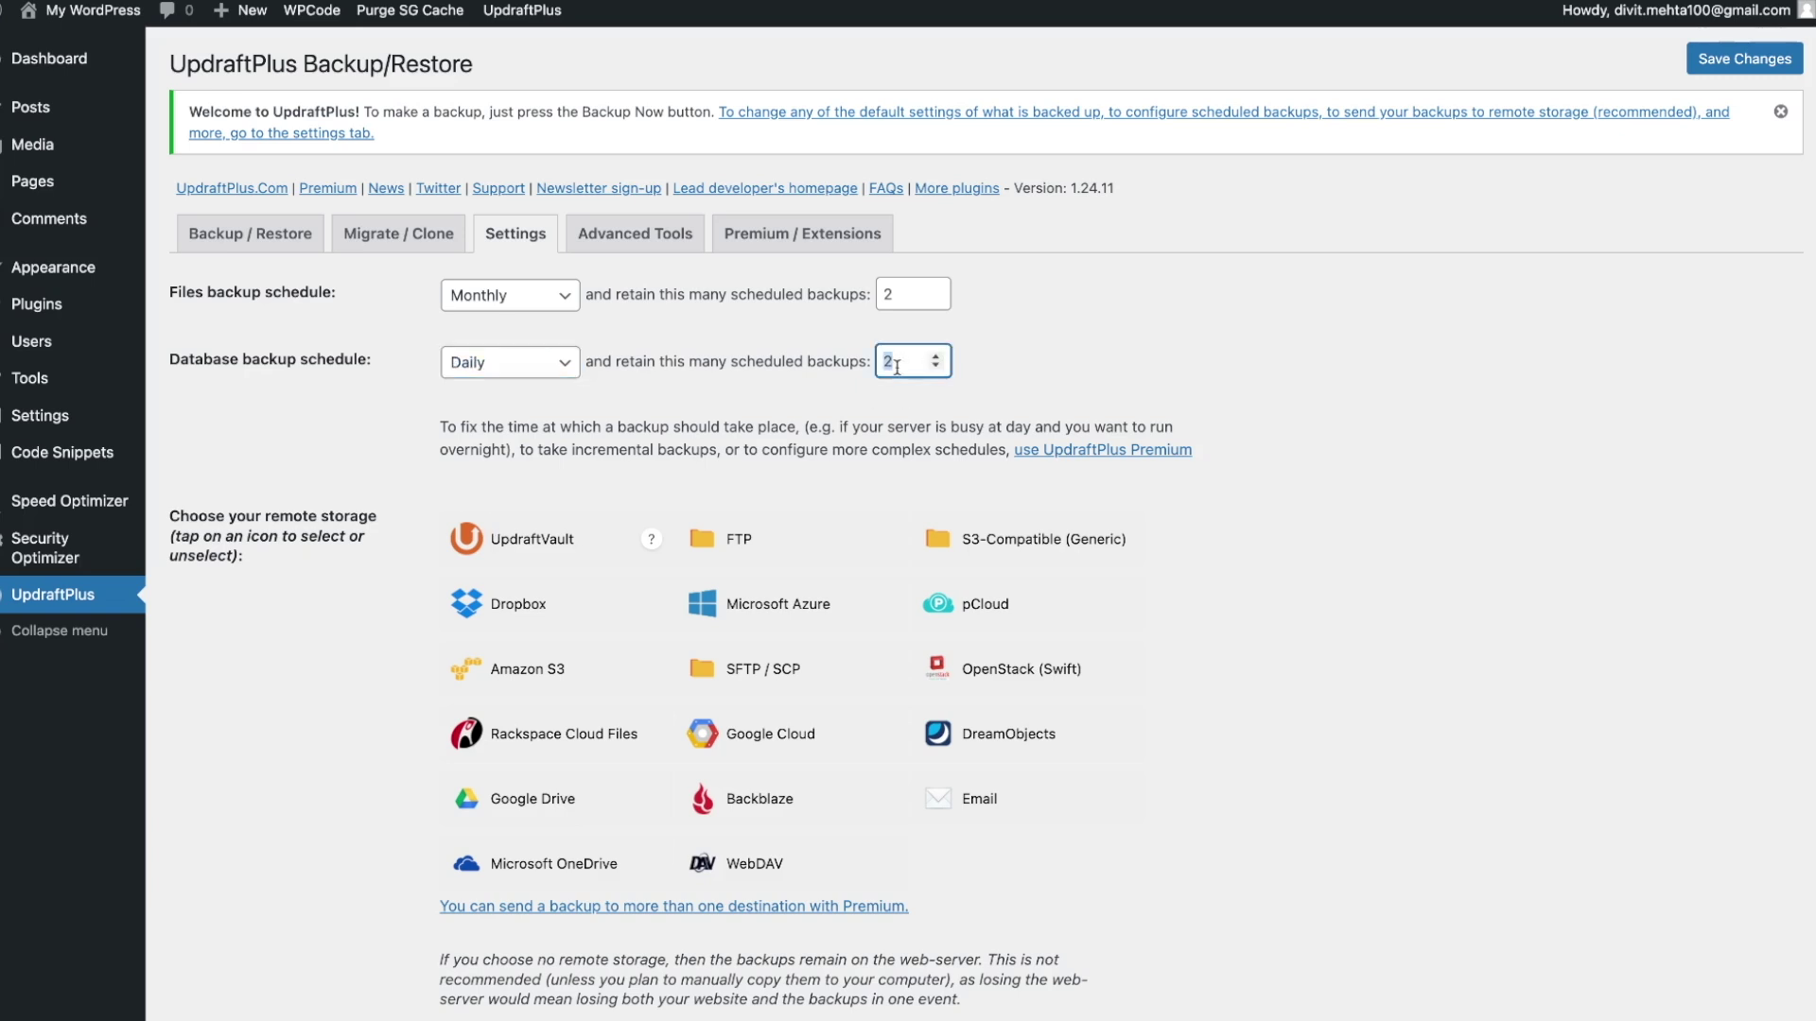
text(5)
click(1040, 316)
scroll(1063, 439, down, 2)
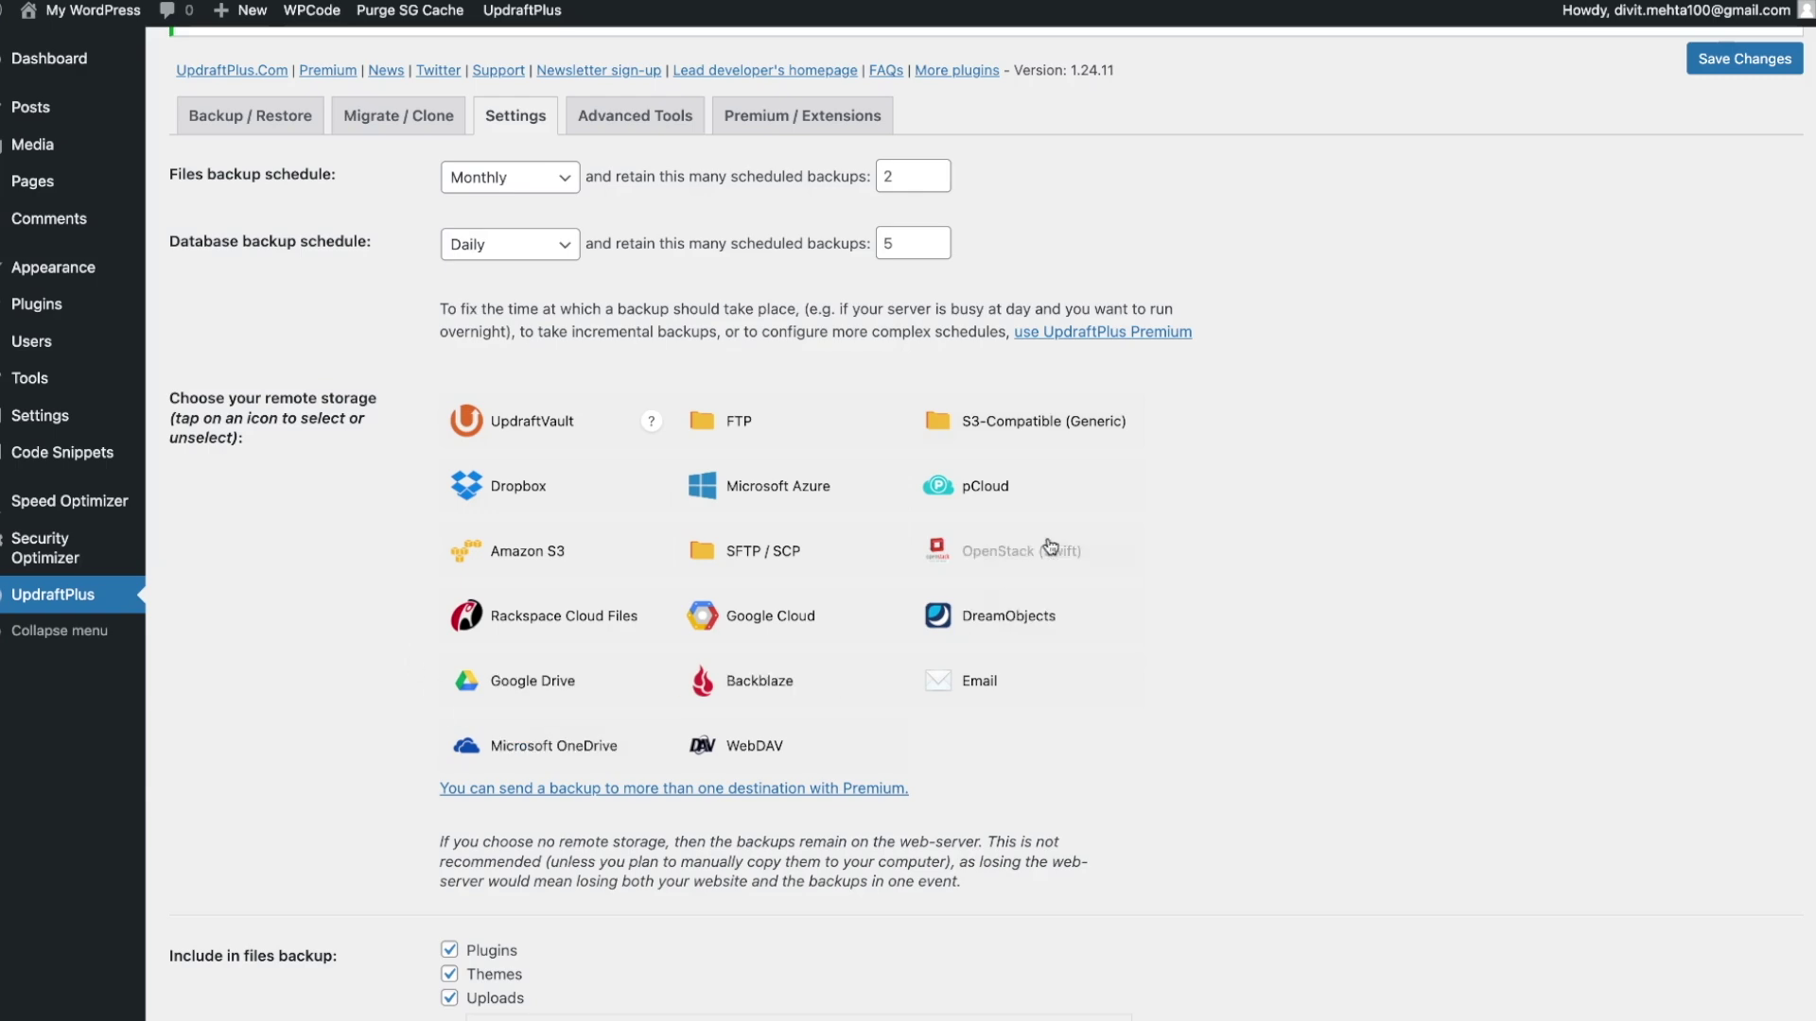
scroll(512, 714, down, 5)
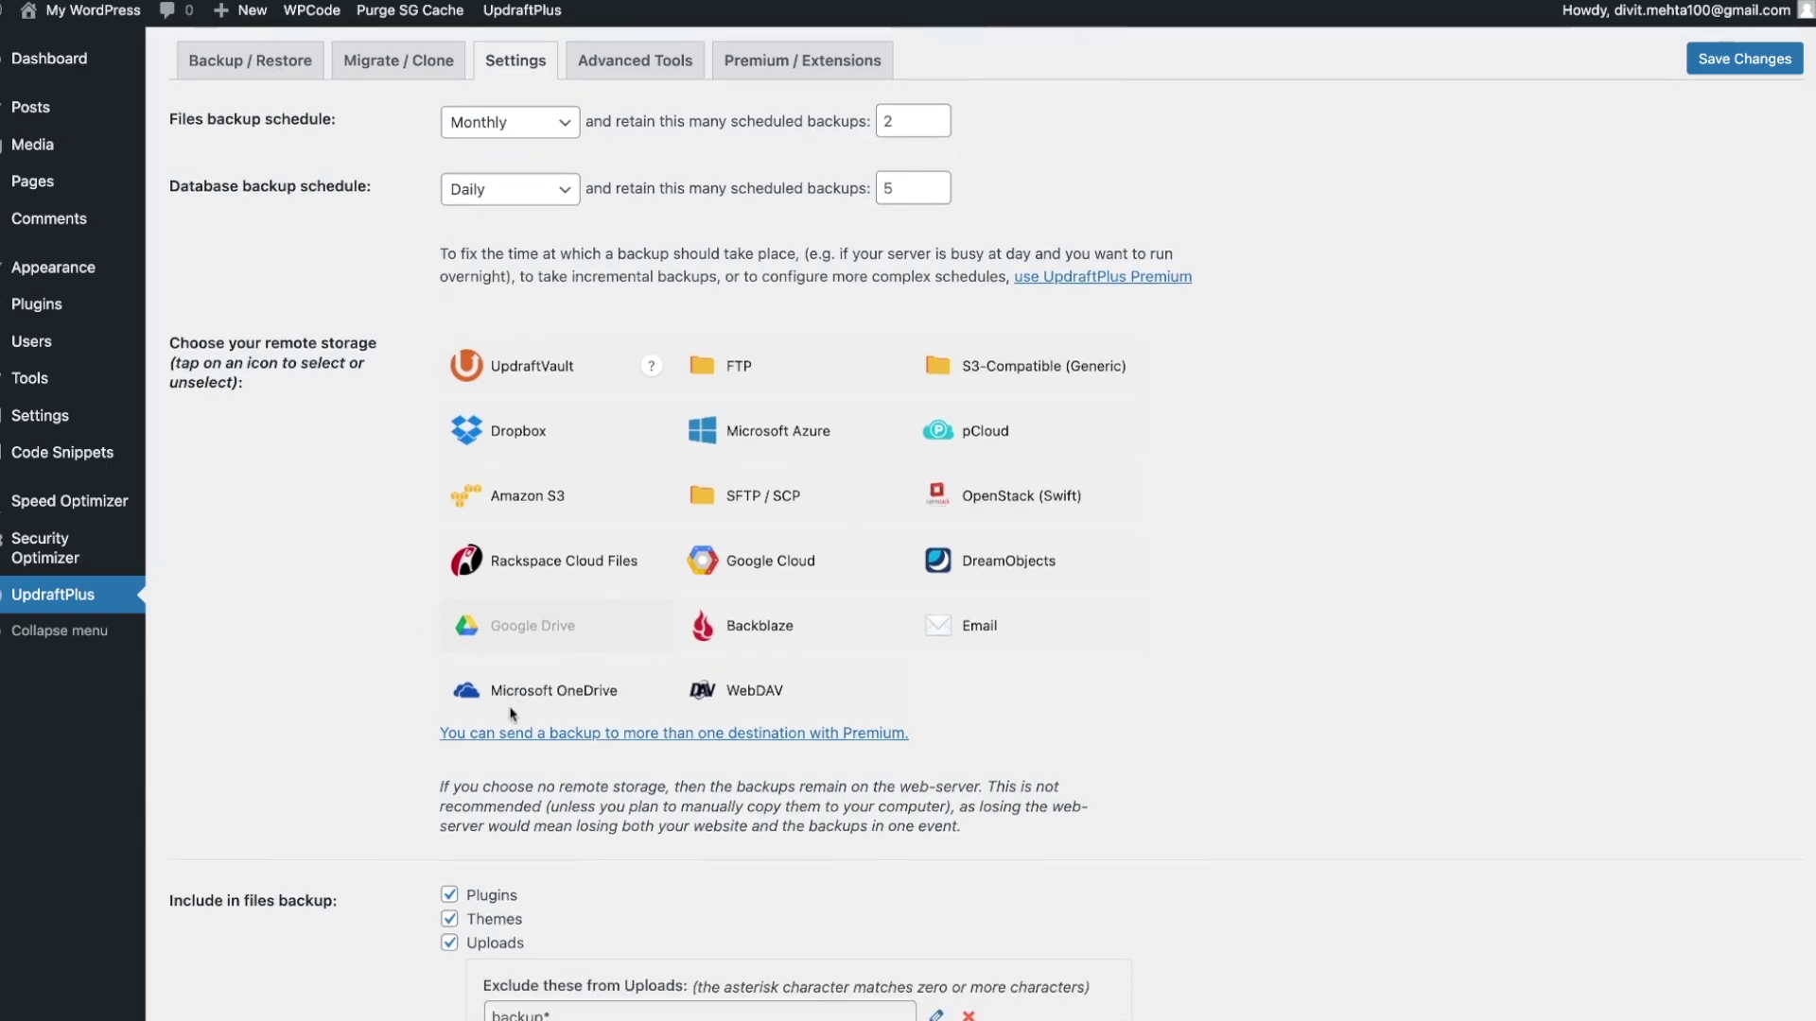
scroll(512, 714, down, 1)
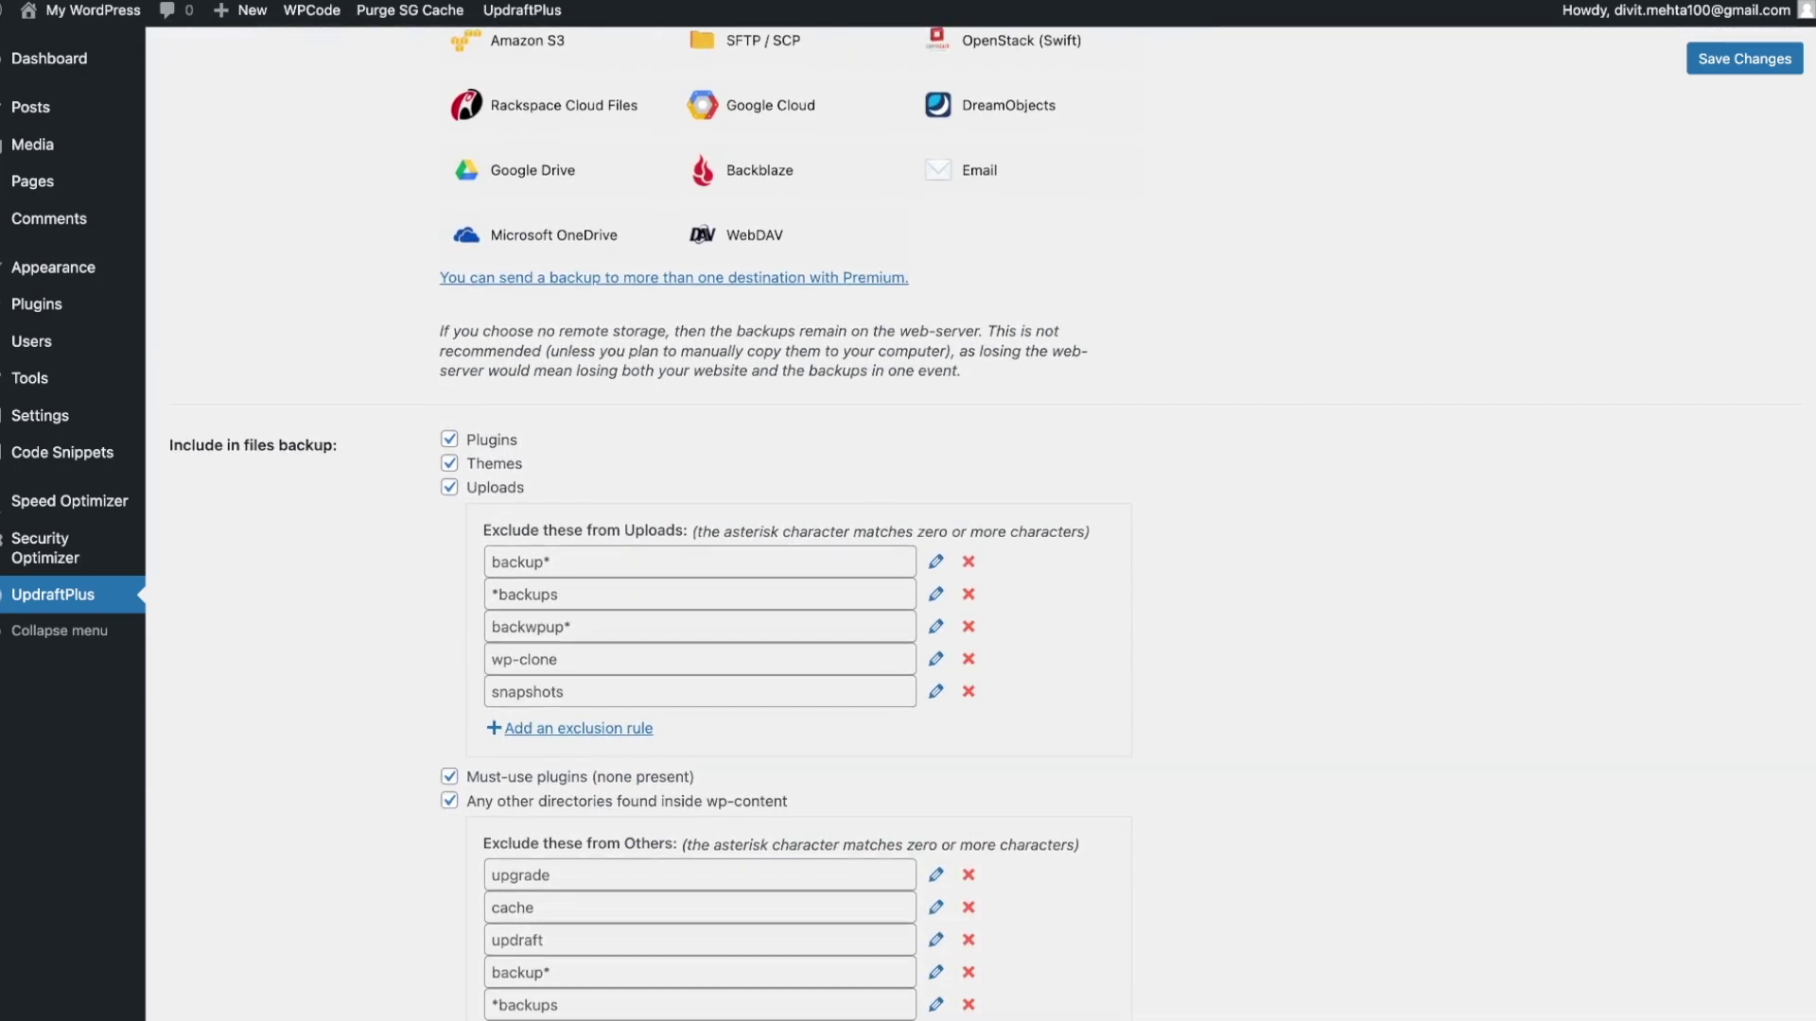
scroll(437, 519, down, 1)
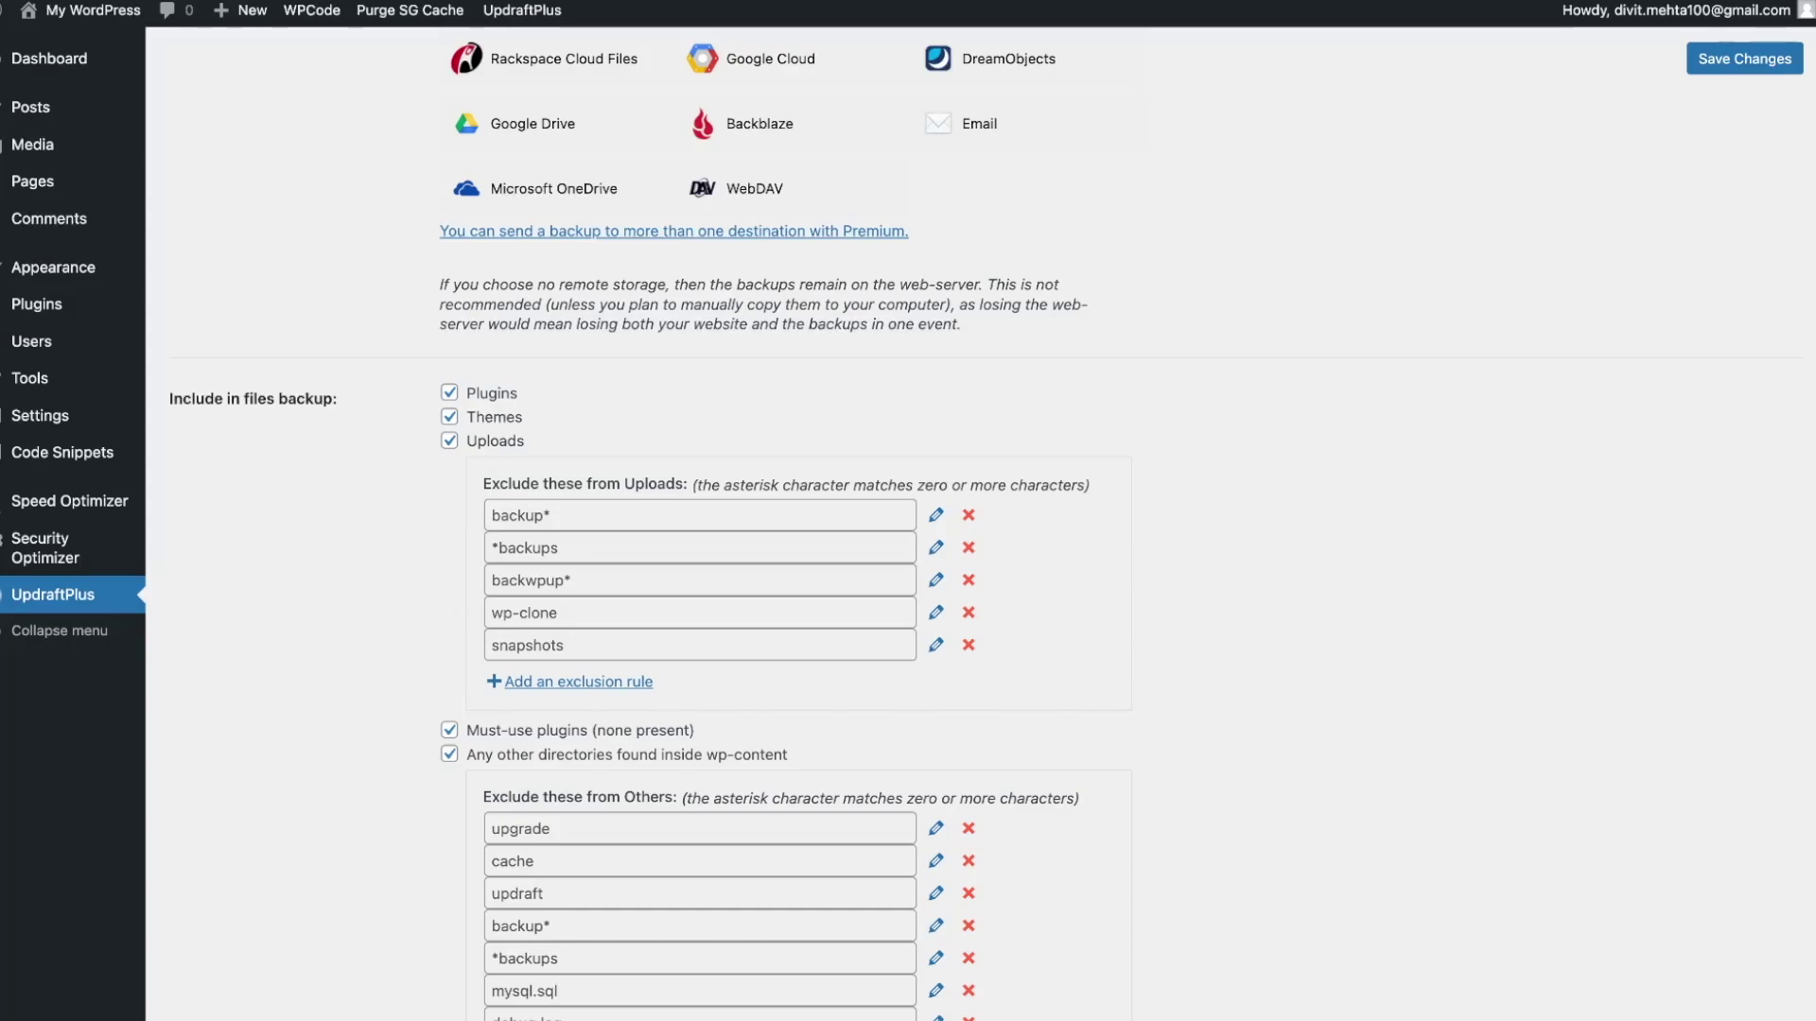
click(558, 681)
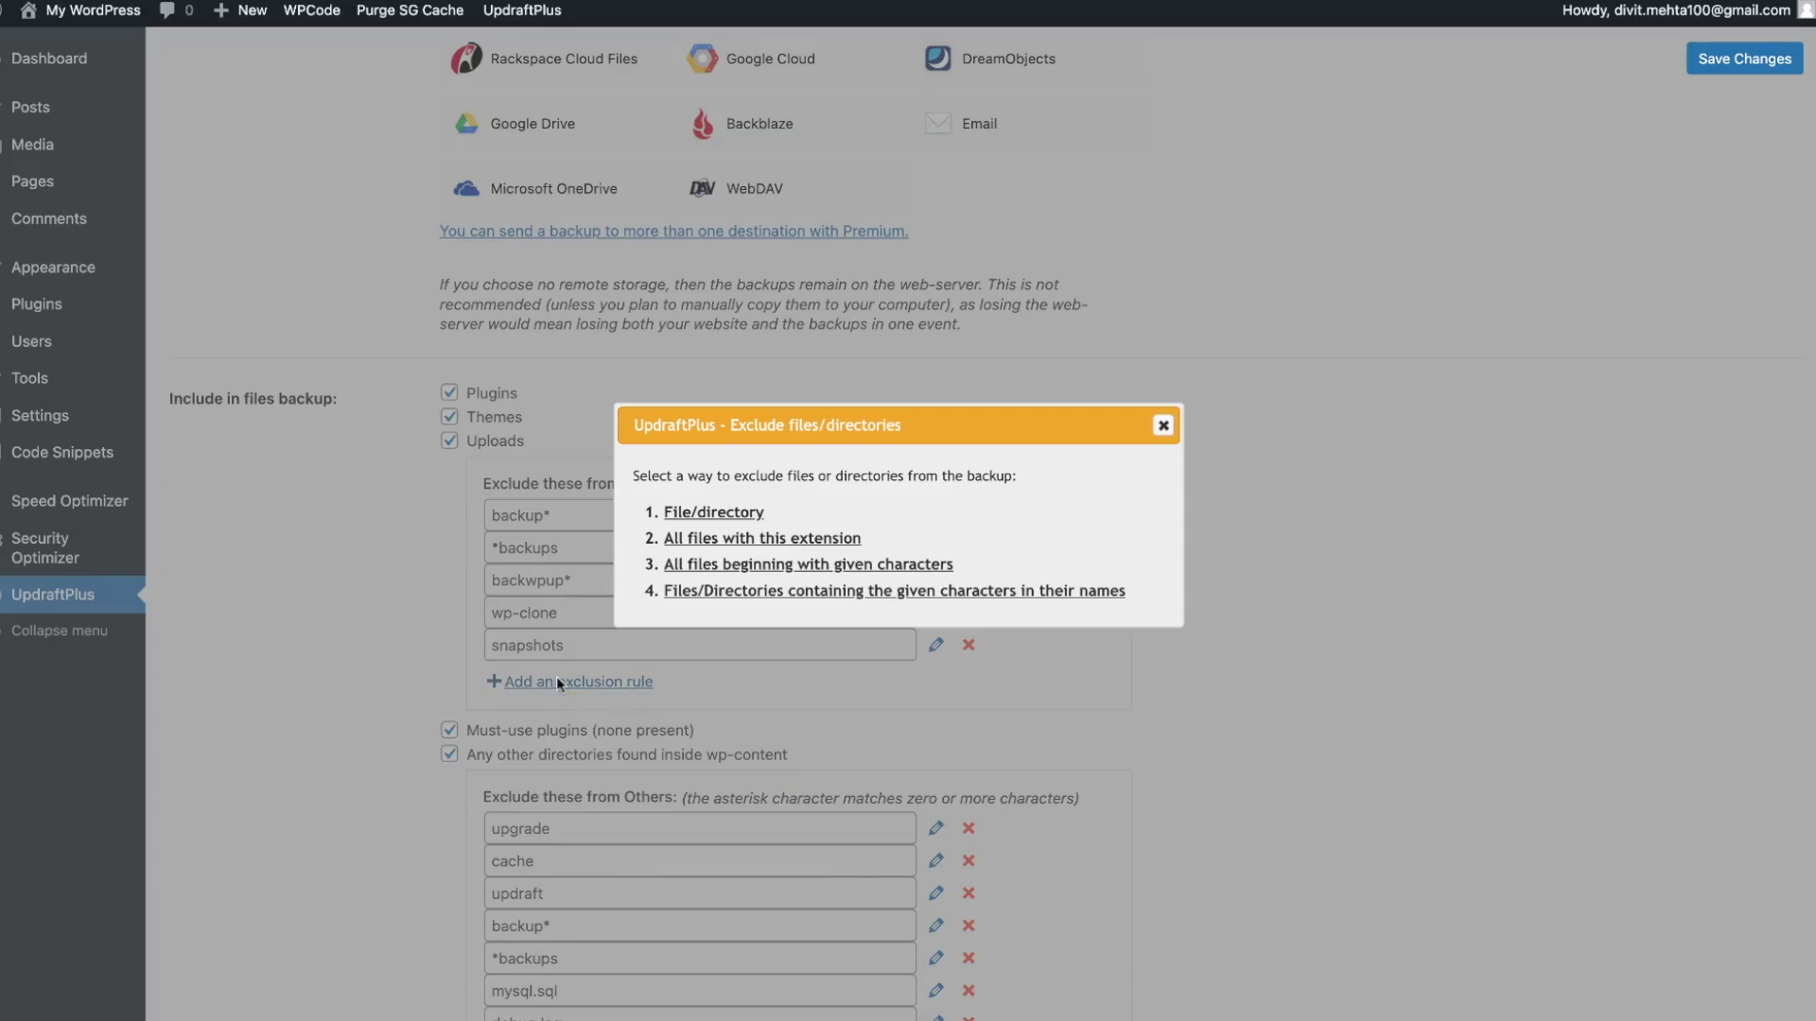
click(746, 538)
click(866, 547)
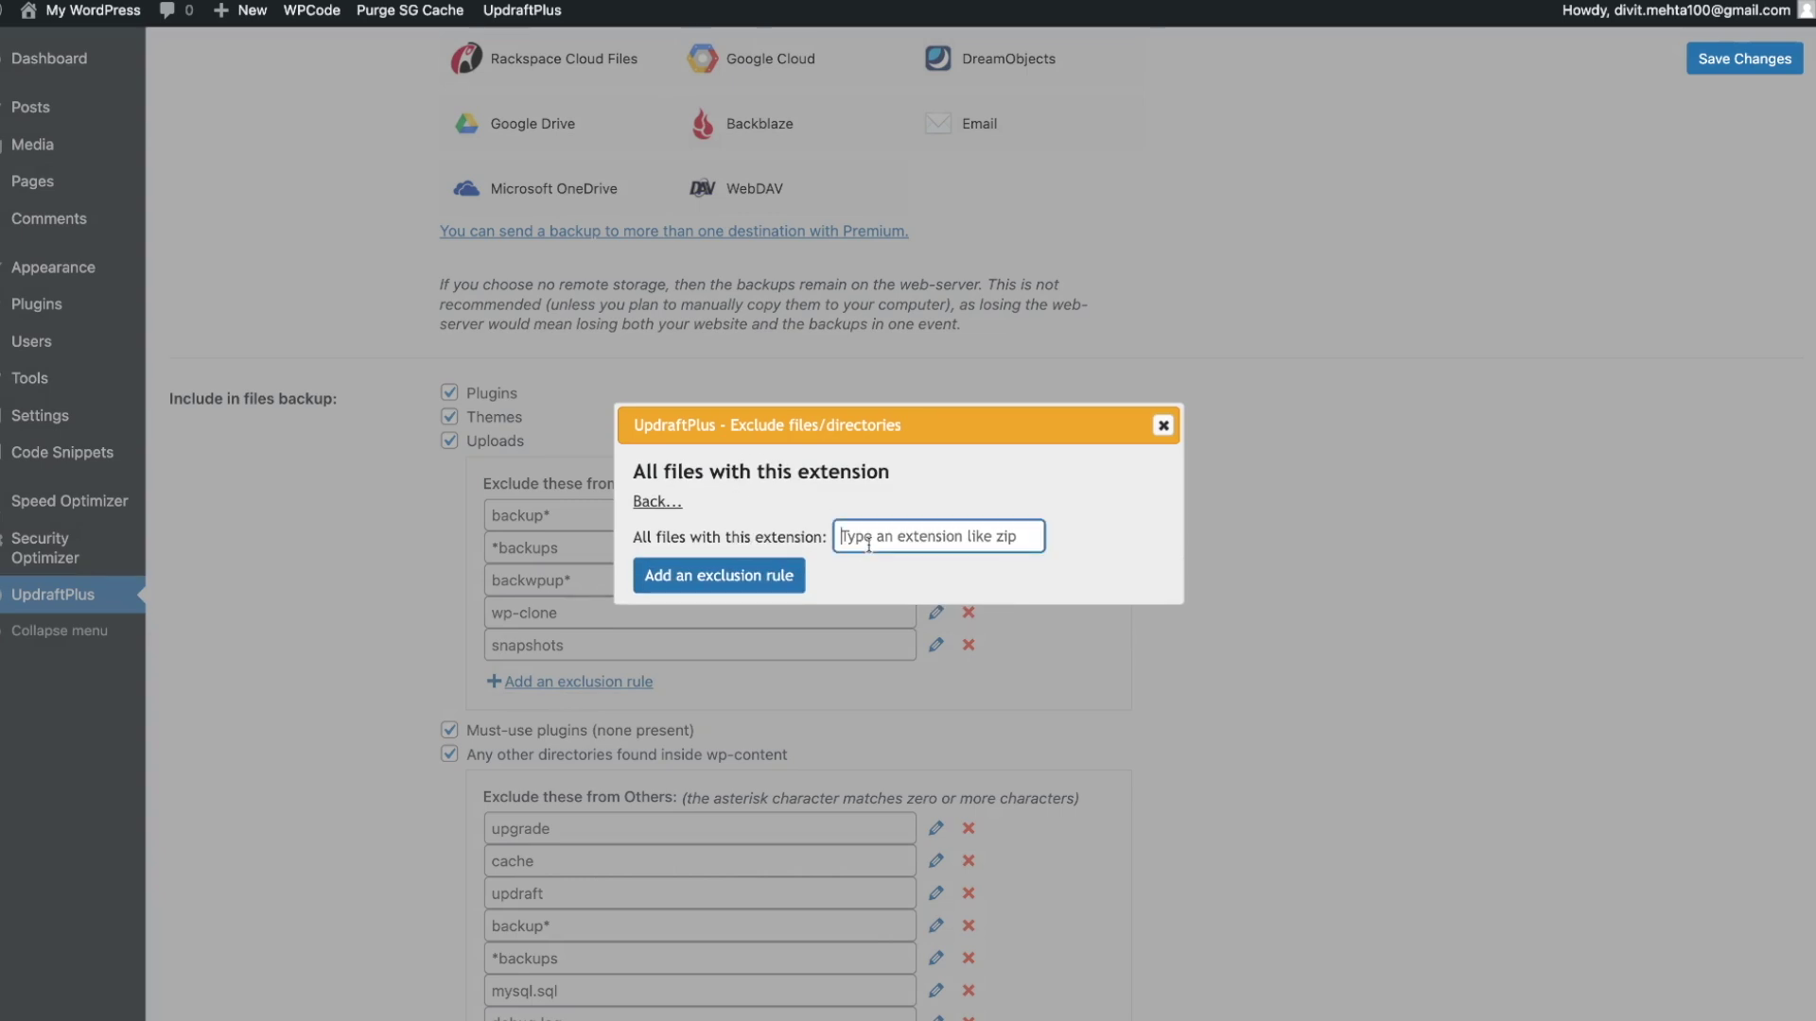
text(mp3)
click(1165, 430)
click(1199, 580)
scroll(1199, 581, down, 3)
scroll(1199, 580, down, 2)
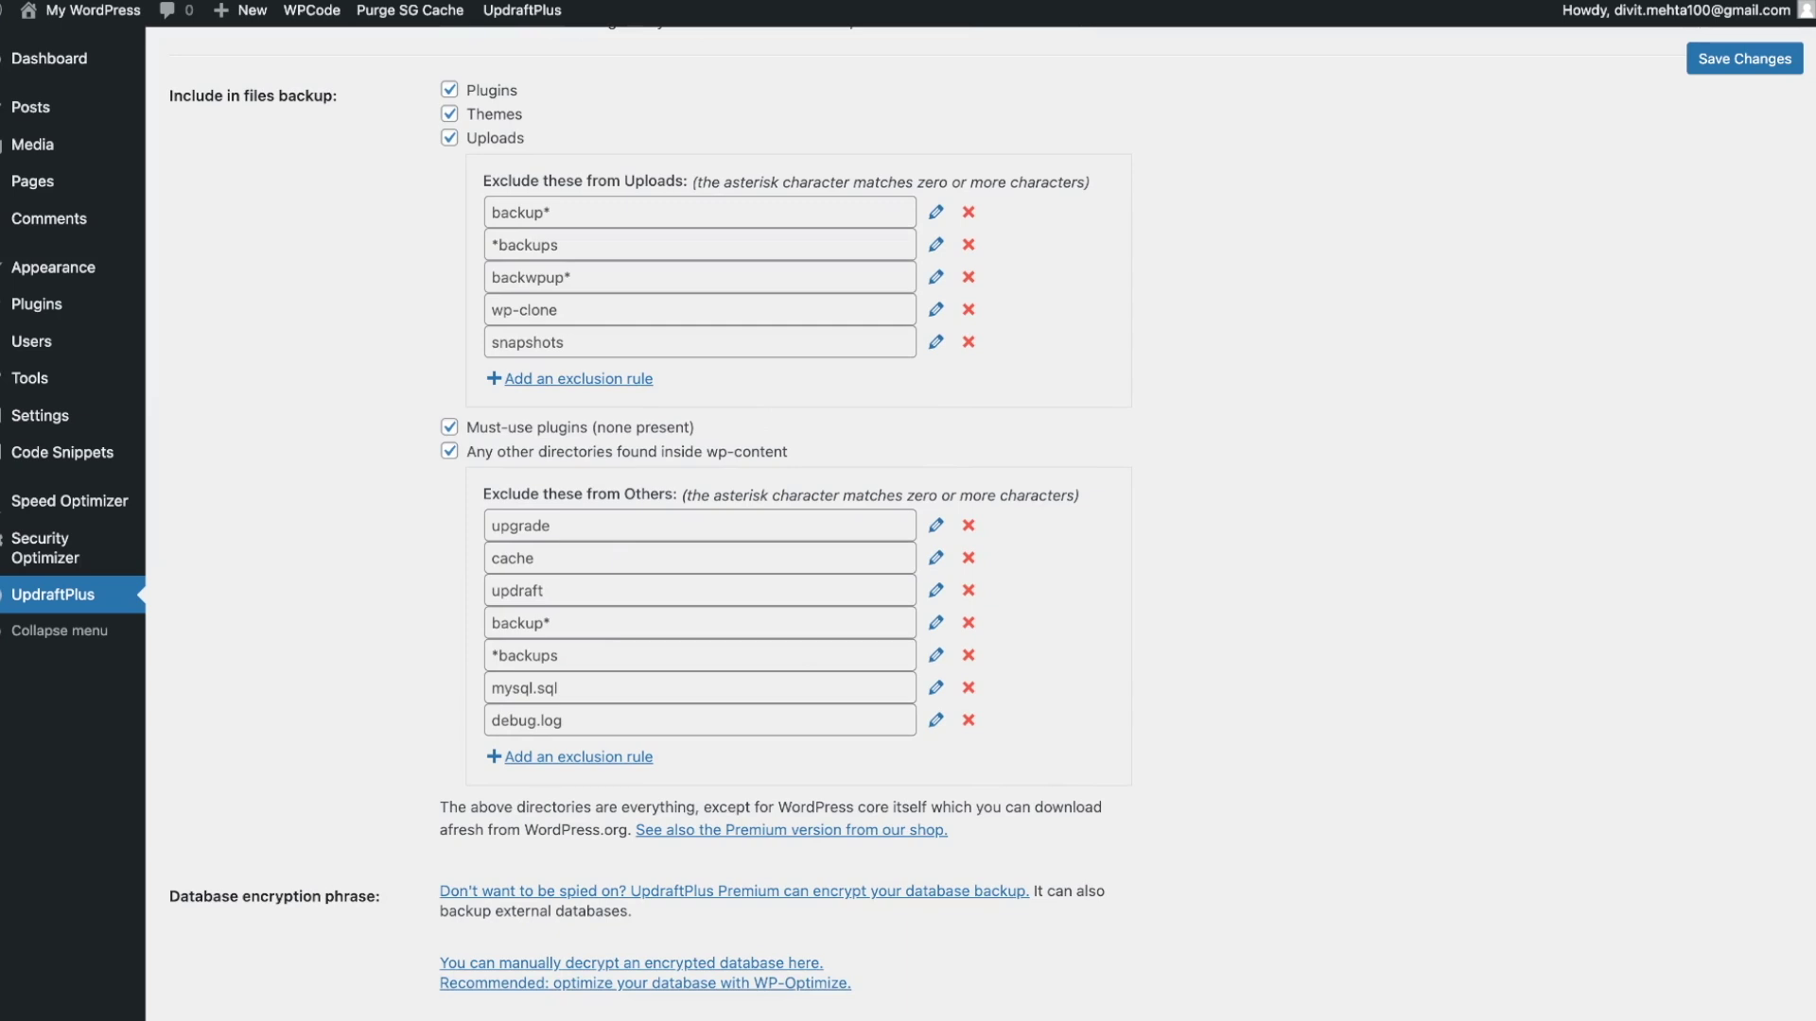
- Tick the Email report checkbox and save the UpdraftPlus settings with Save Changes
scroll(639, 520, down, 6)
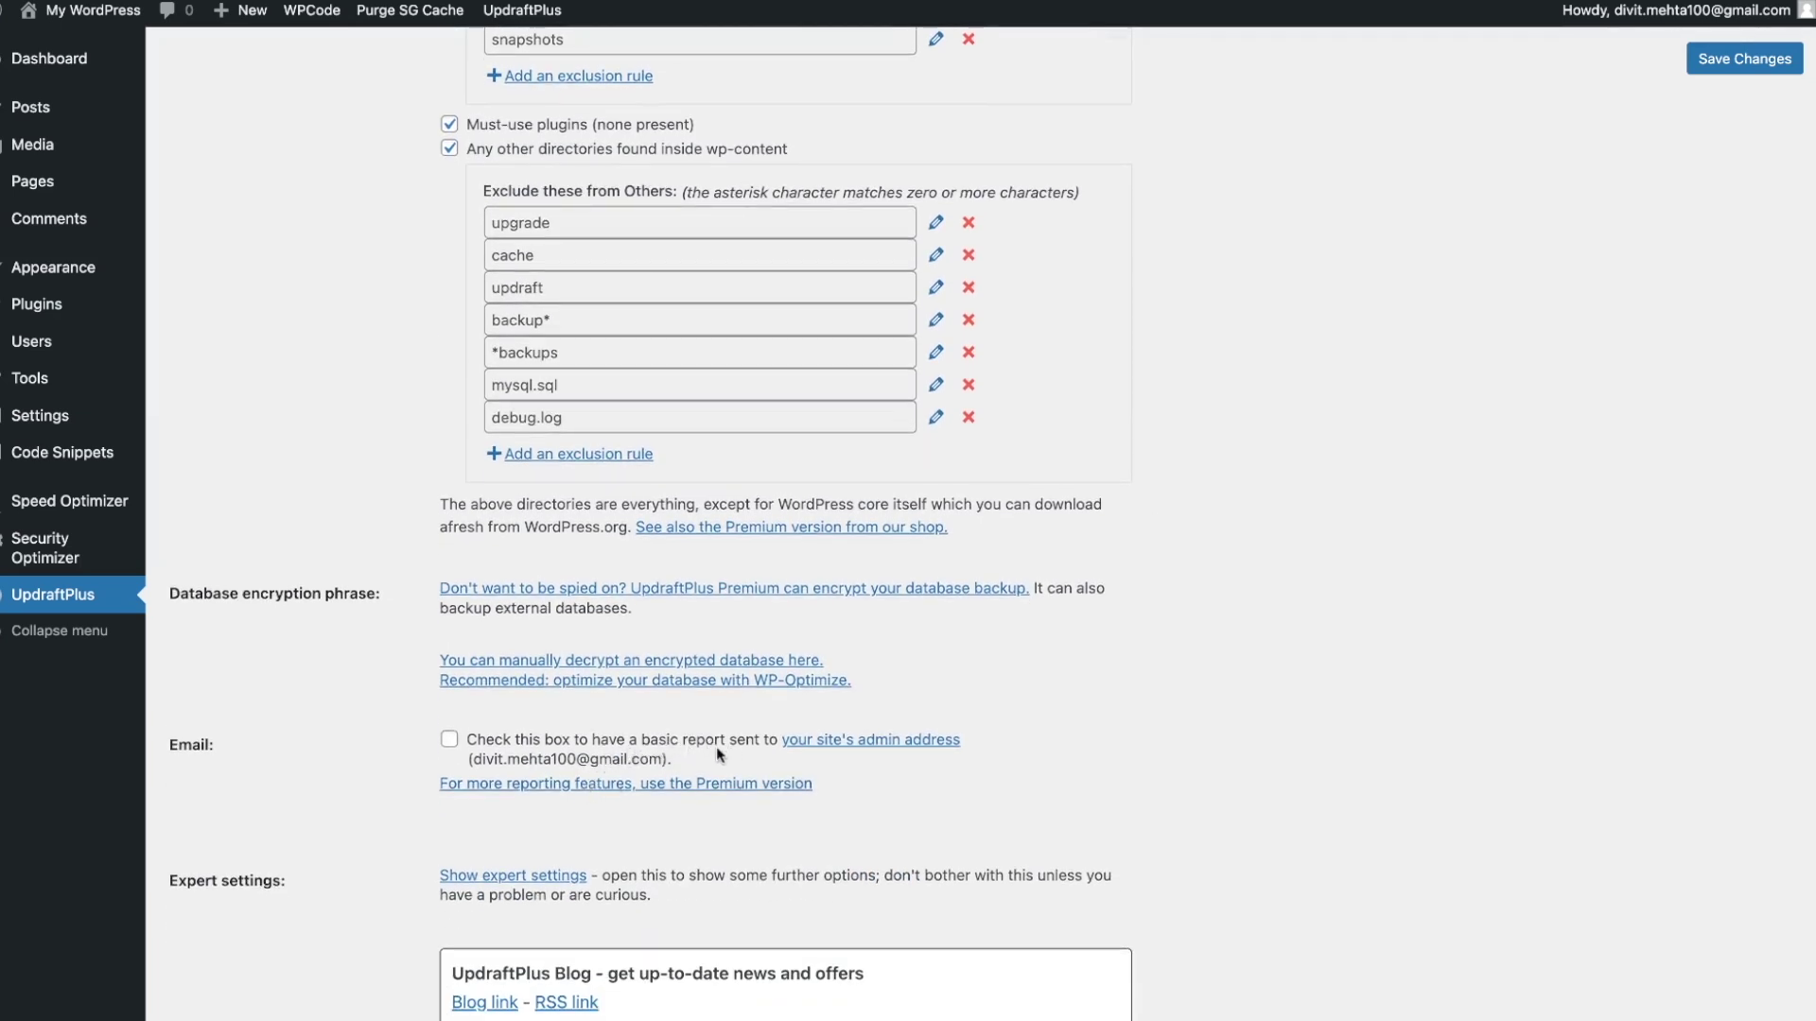
click(450, 740)
scroll(1066, 722, down, 3)
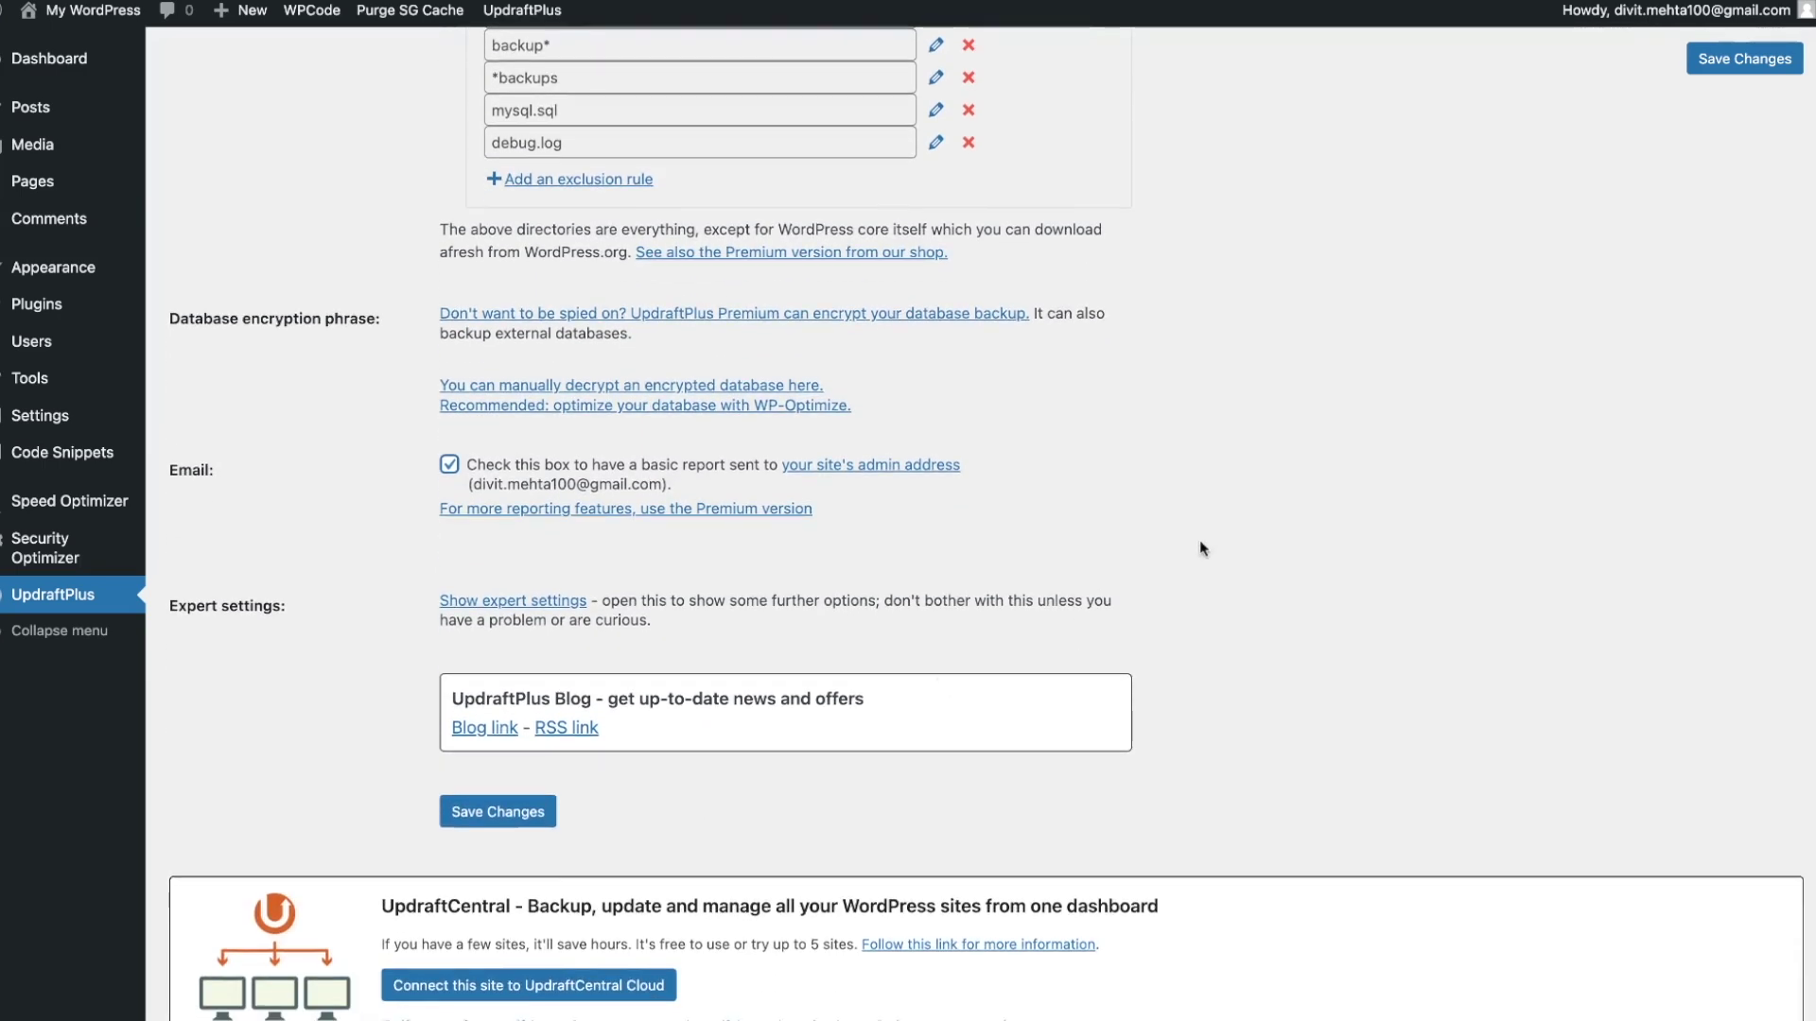
click(497, 811)
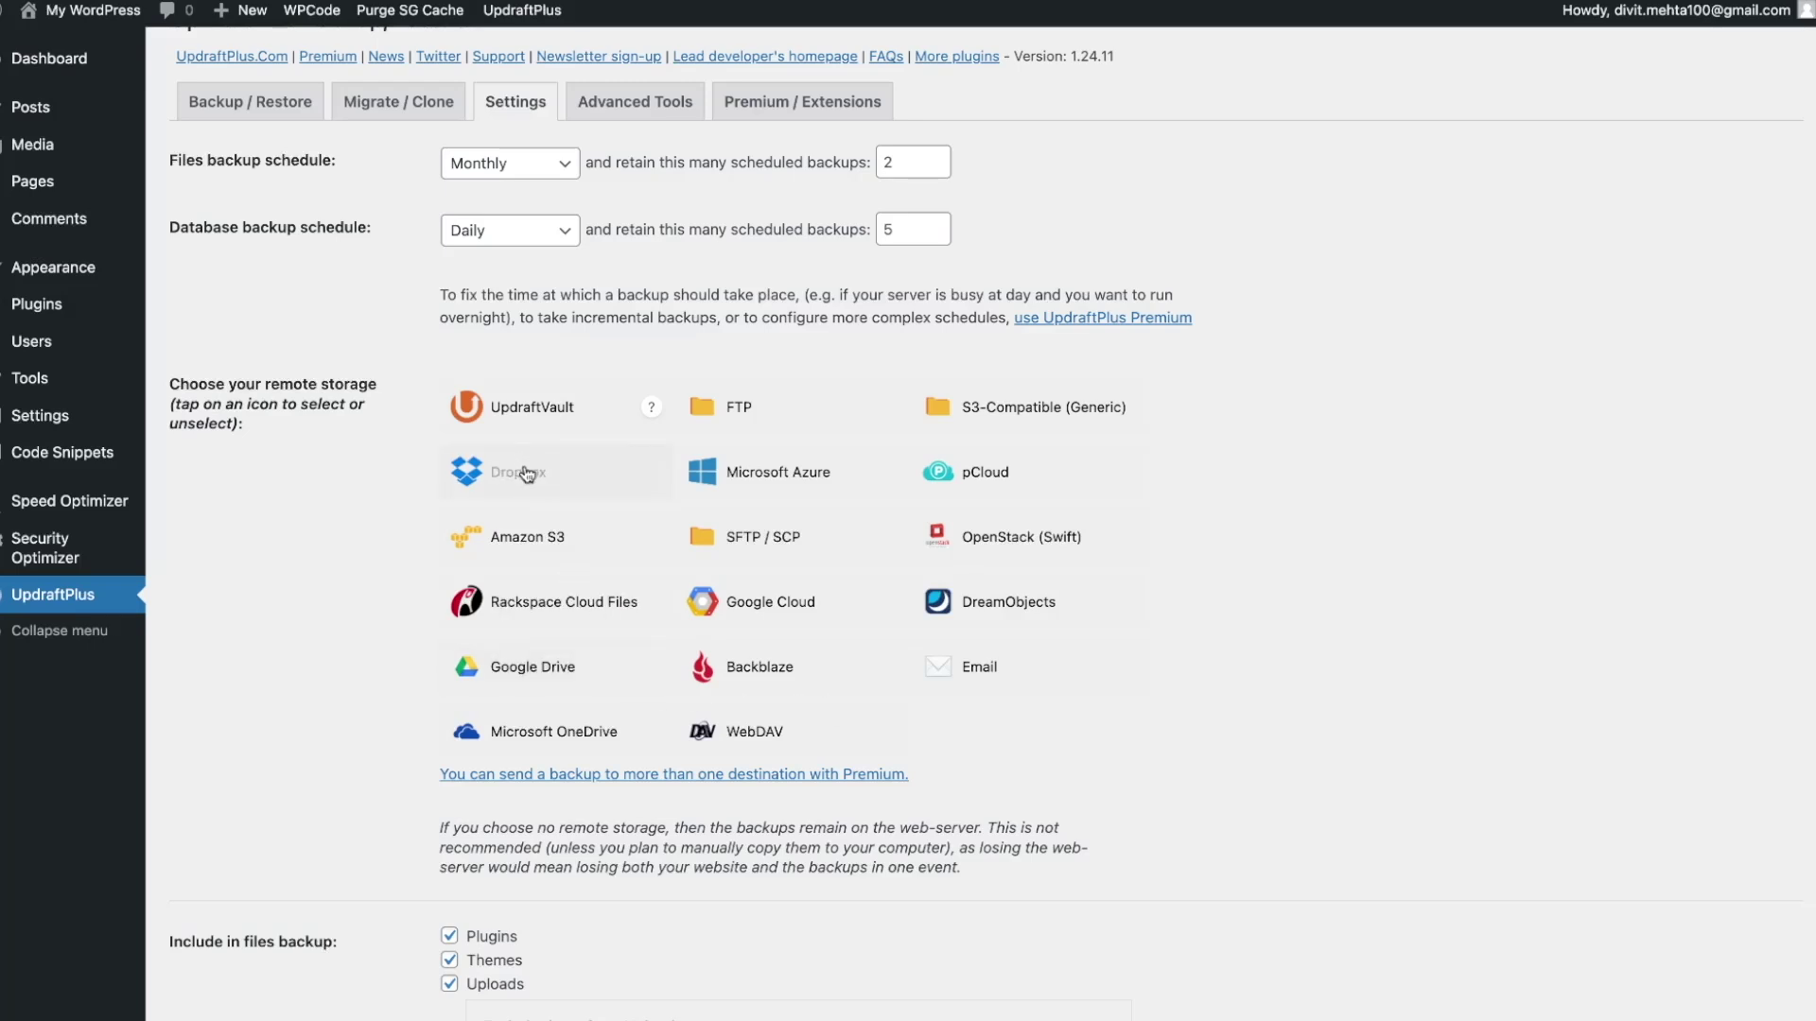
- Select the Google Drive storage tile and scroll to its Authenticate with Google section
click(571, 681)
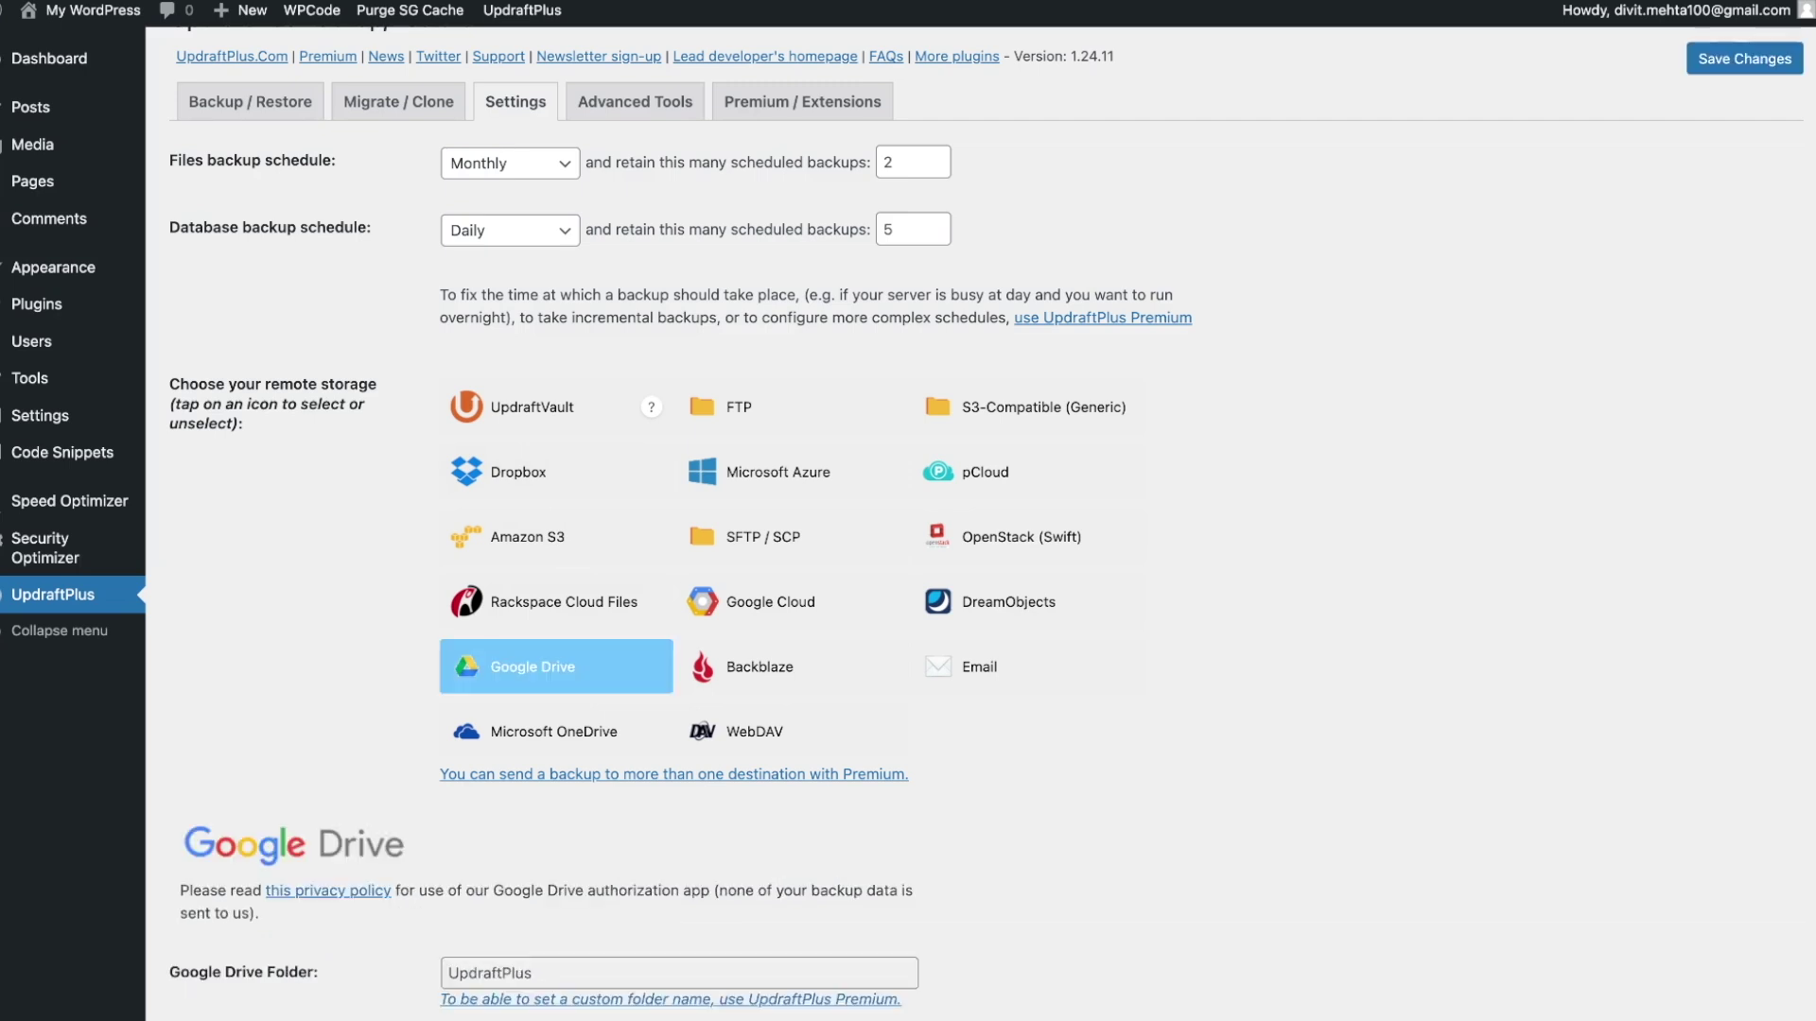
scroll(359, 721, down, 3)
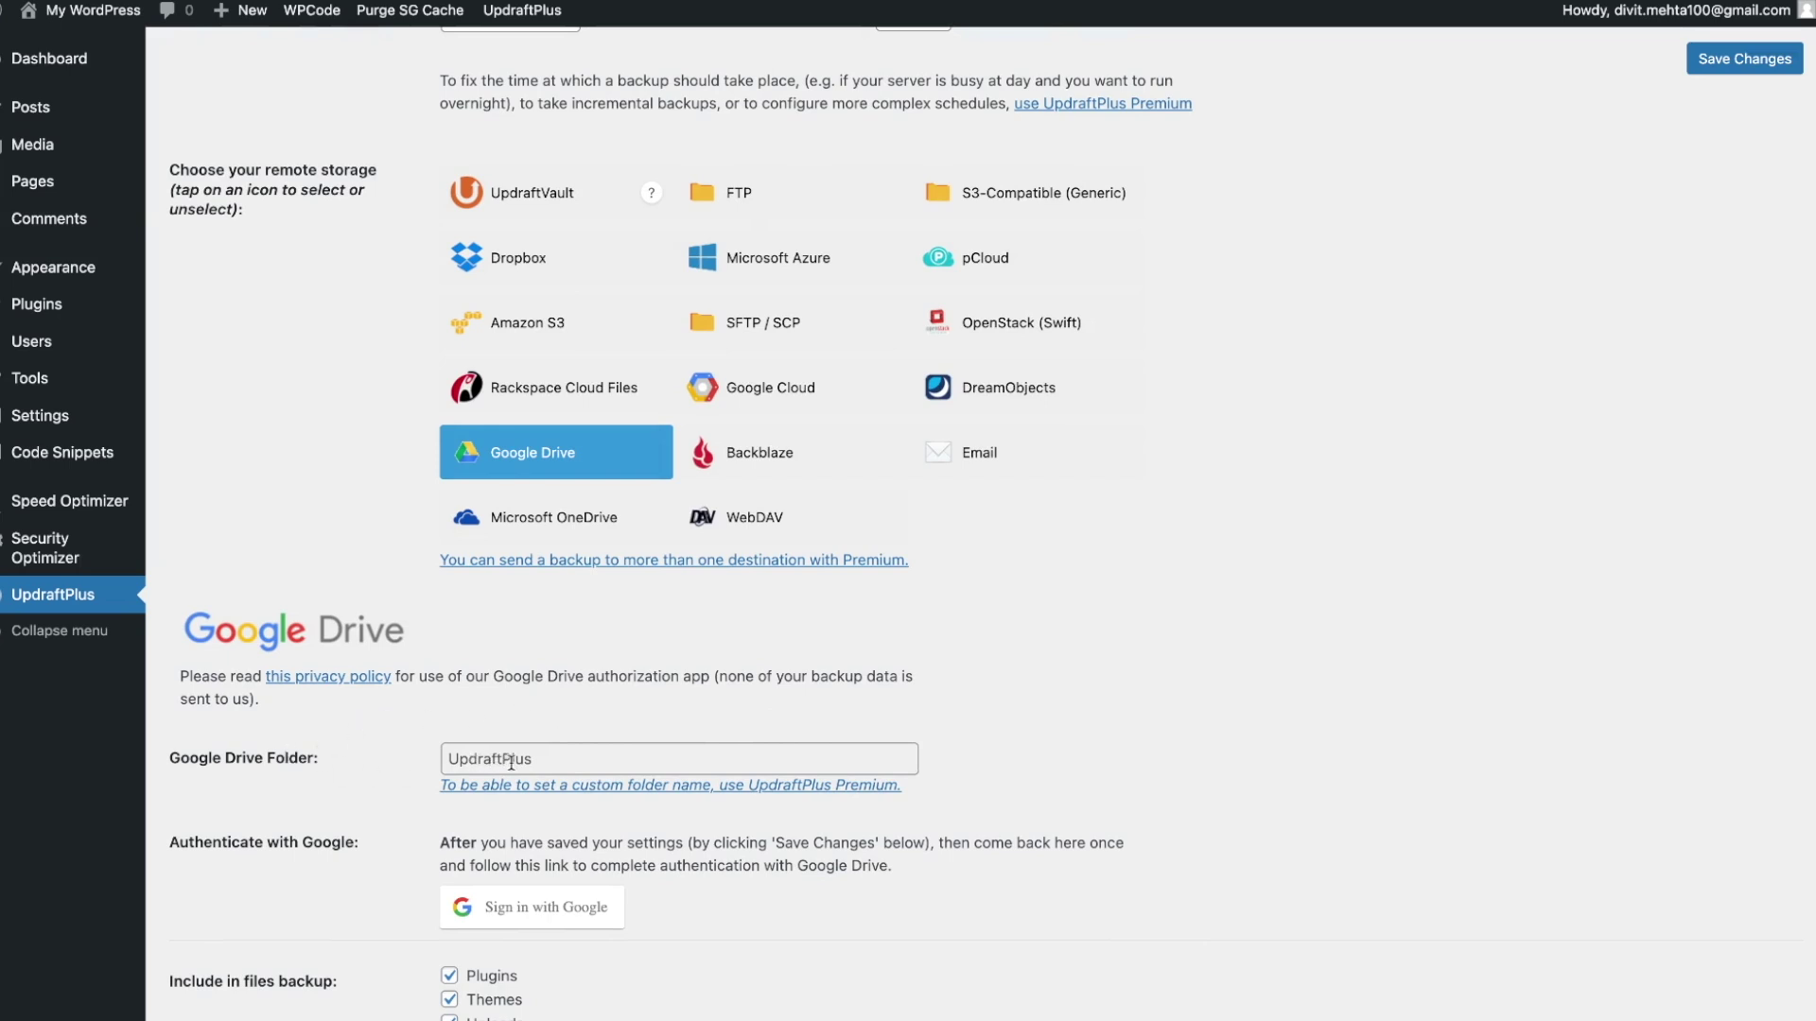
scroll(444, 819, down, 2)
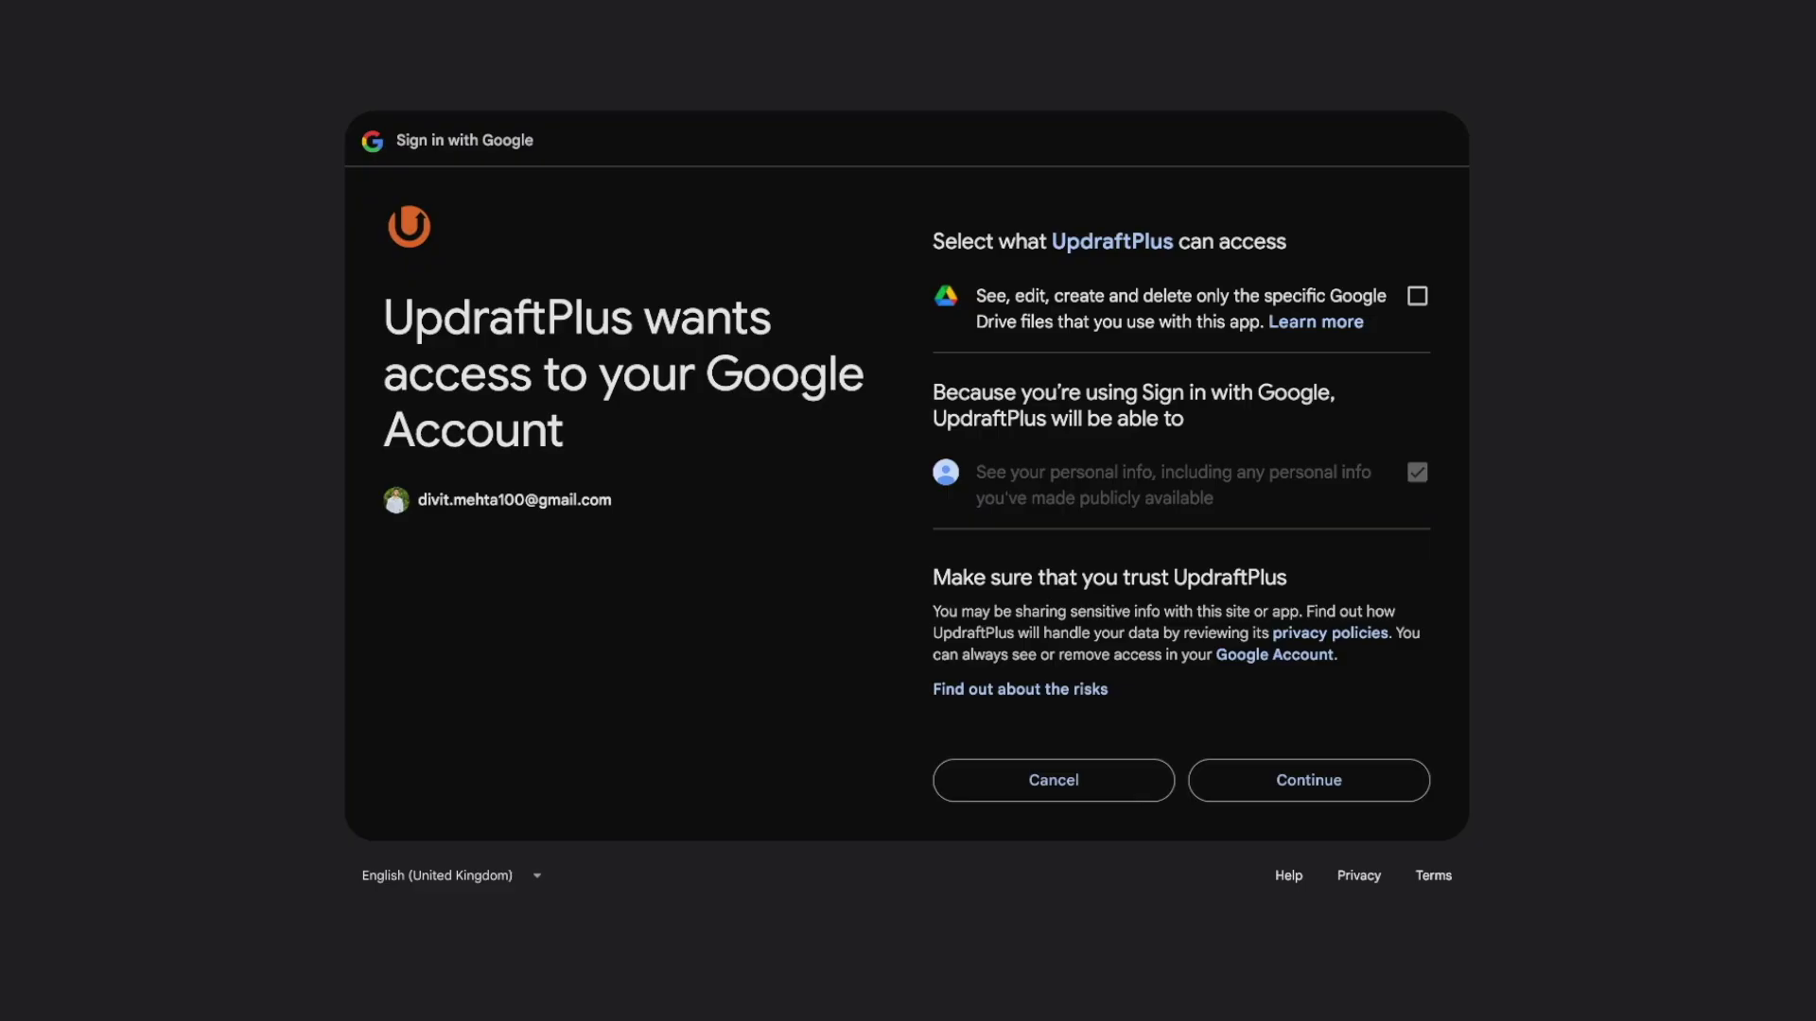
- Allow UpdraftPlus access on Google's consent screen and complete the Google Drive setup
click(1304, 787)
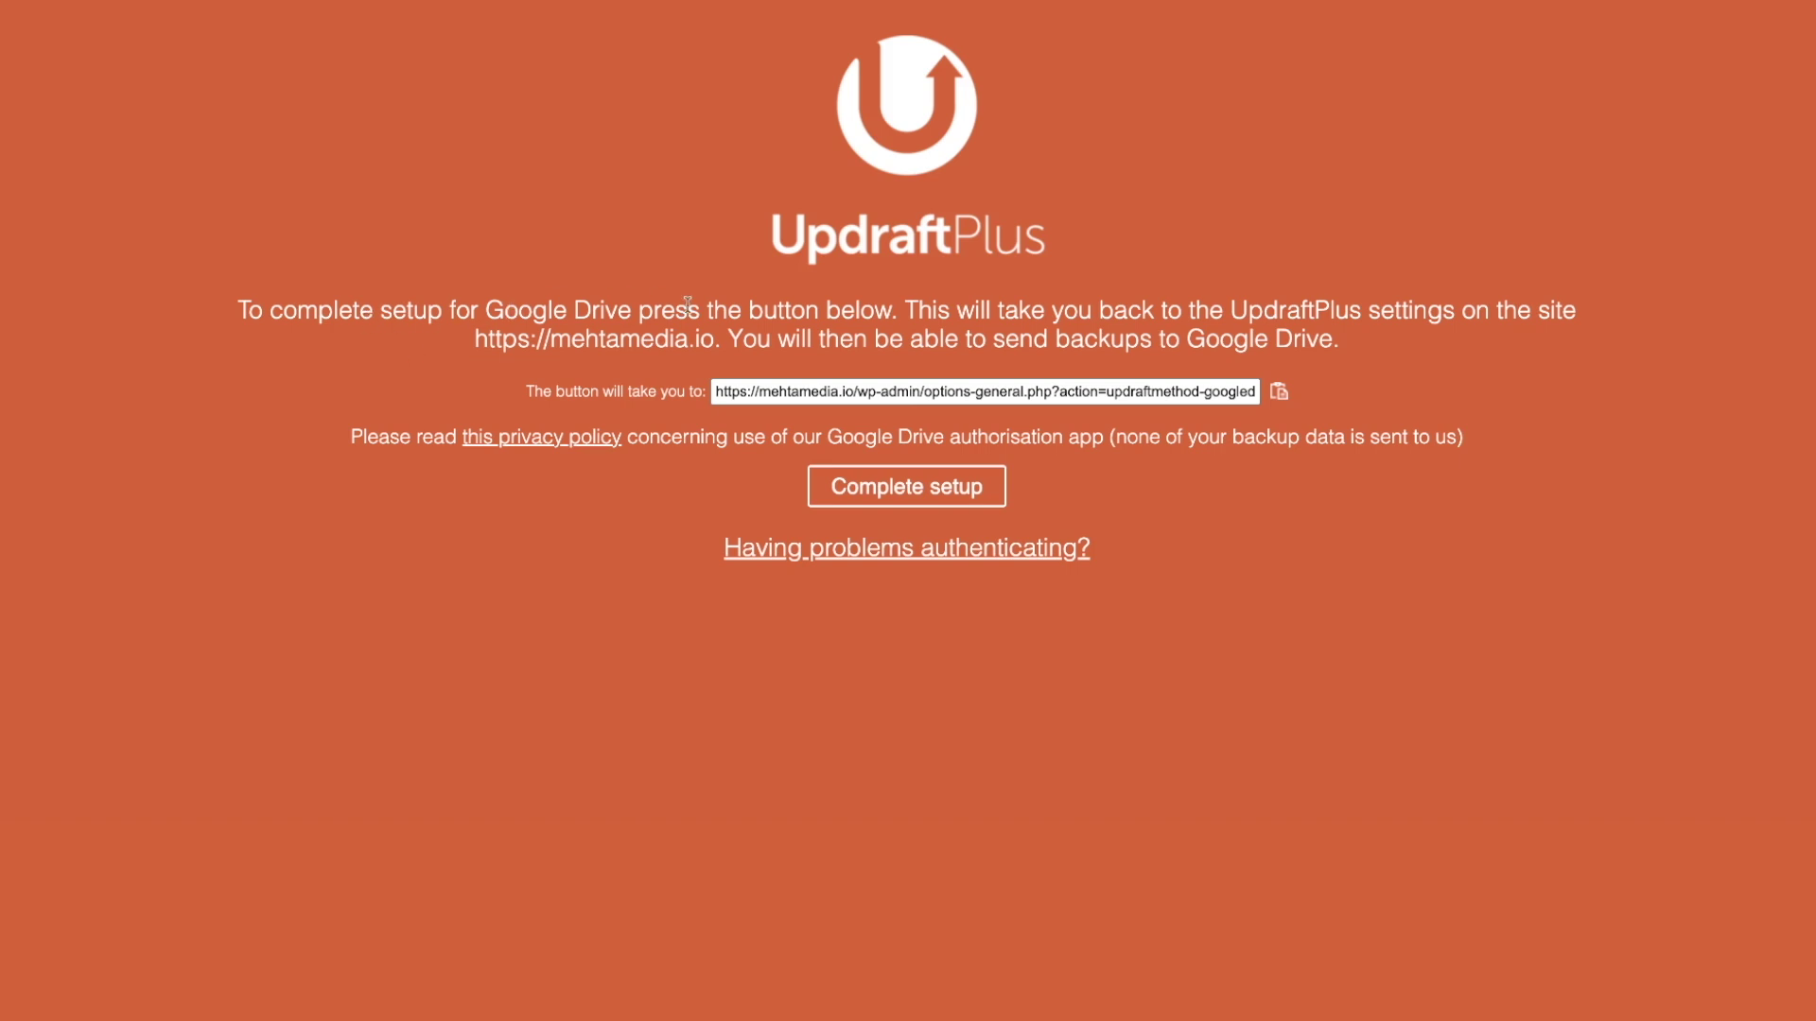
click(872, 499)
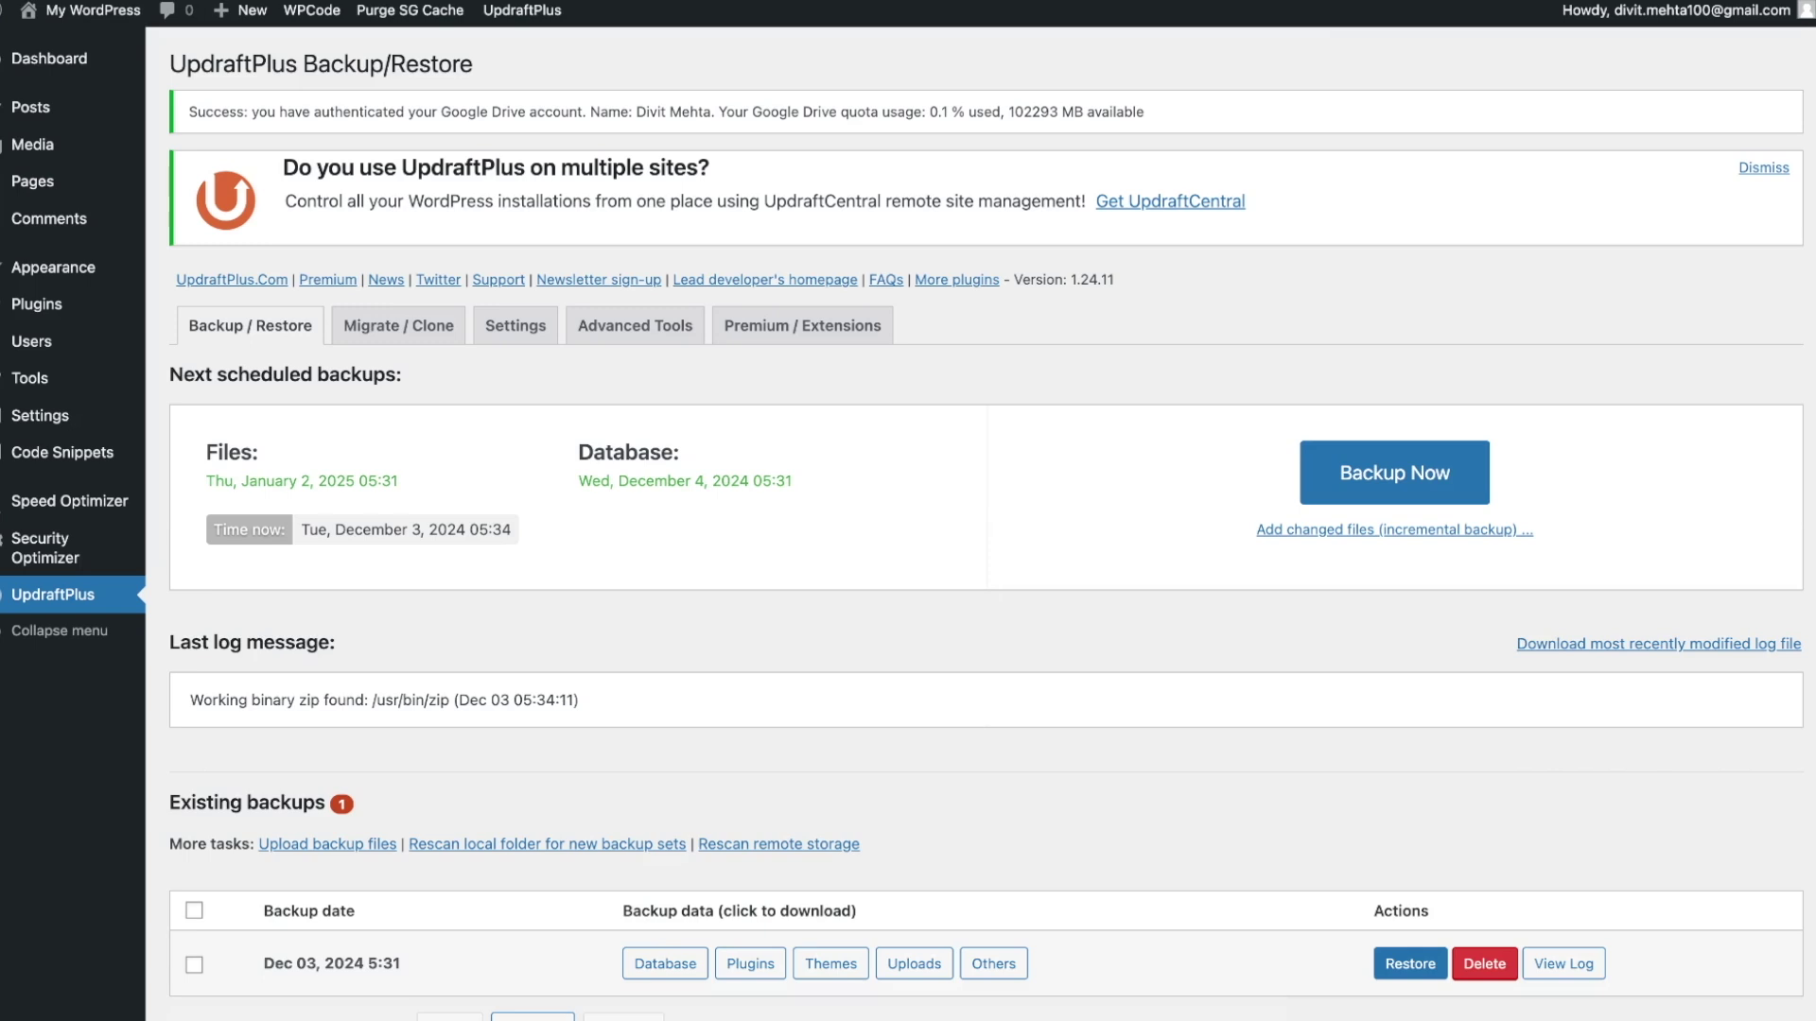
click(535, 336)
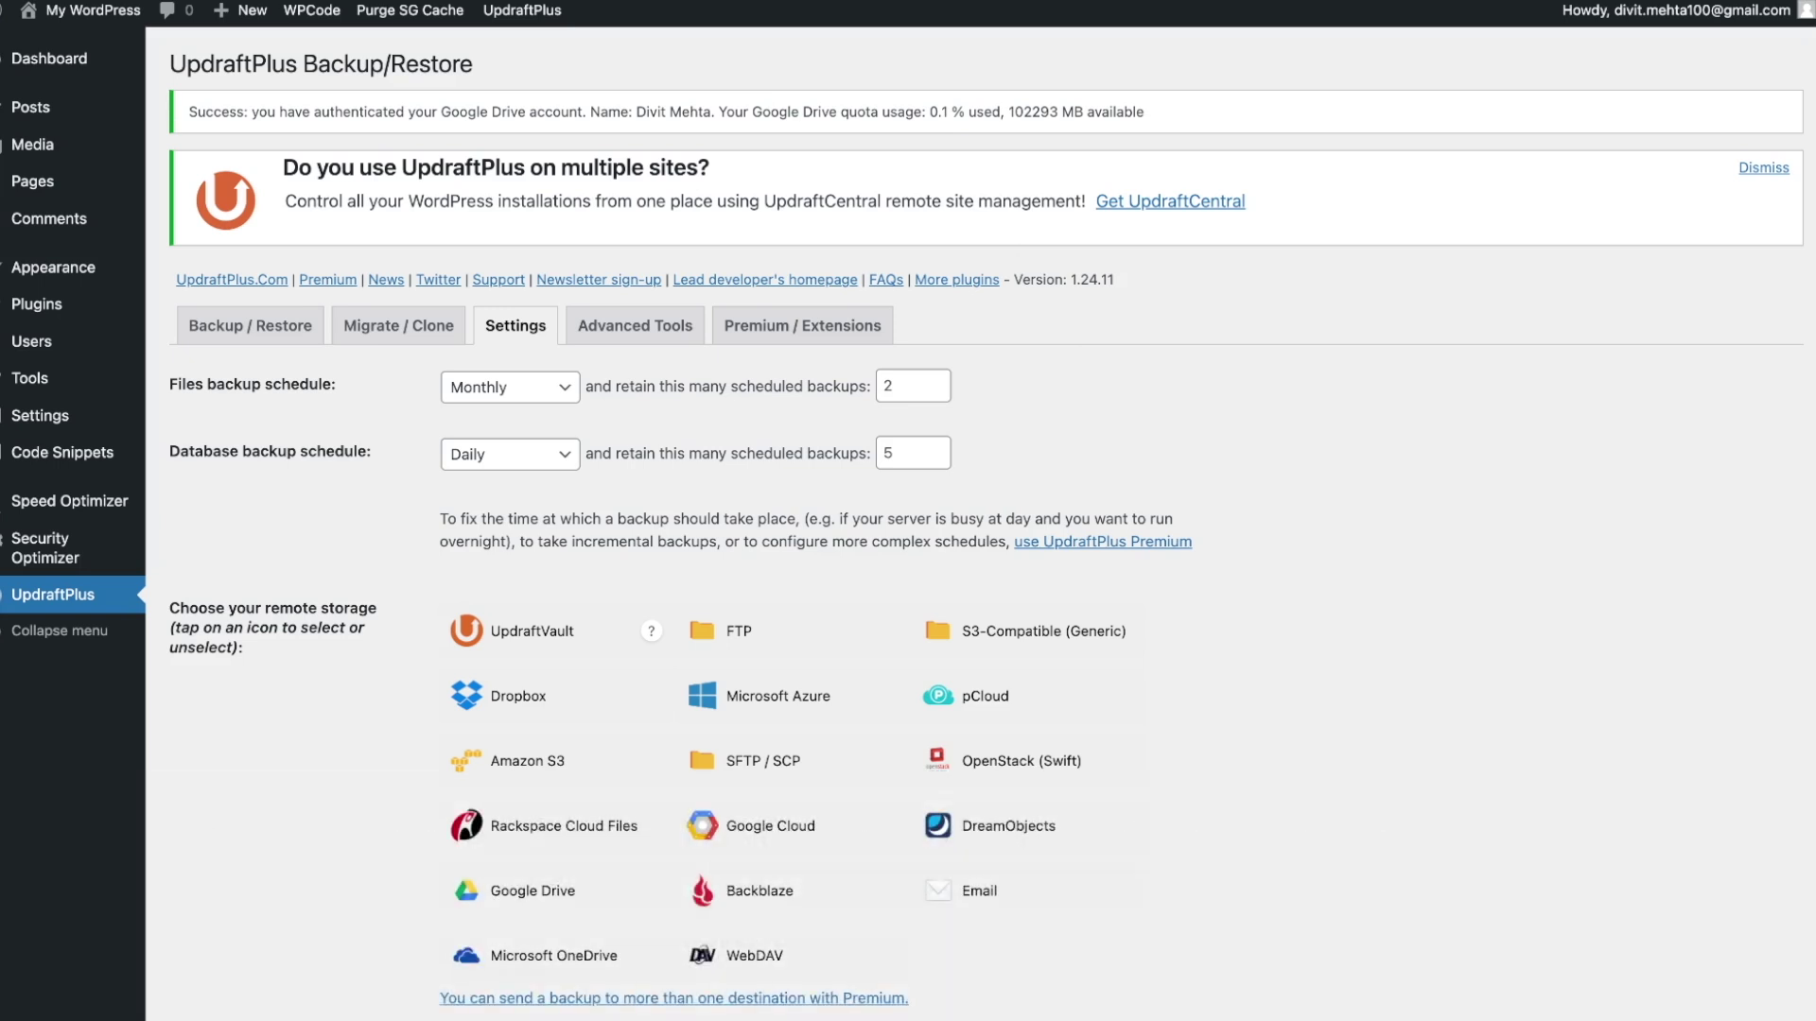
click(281, 335)
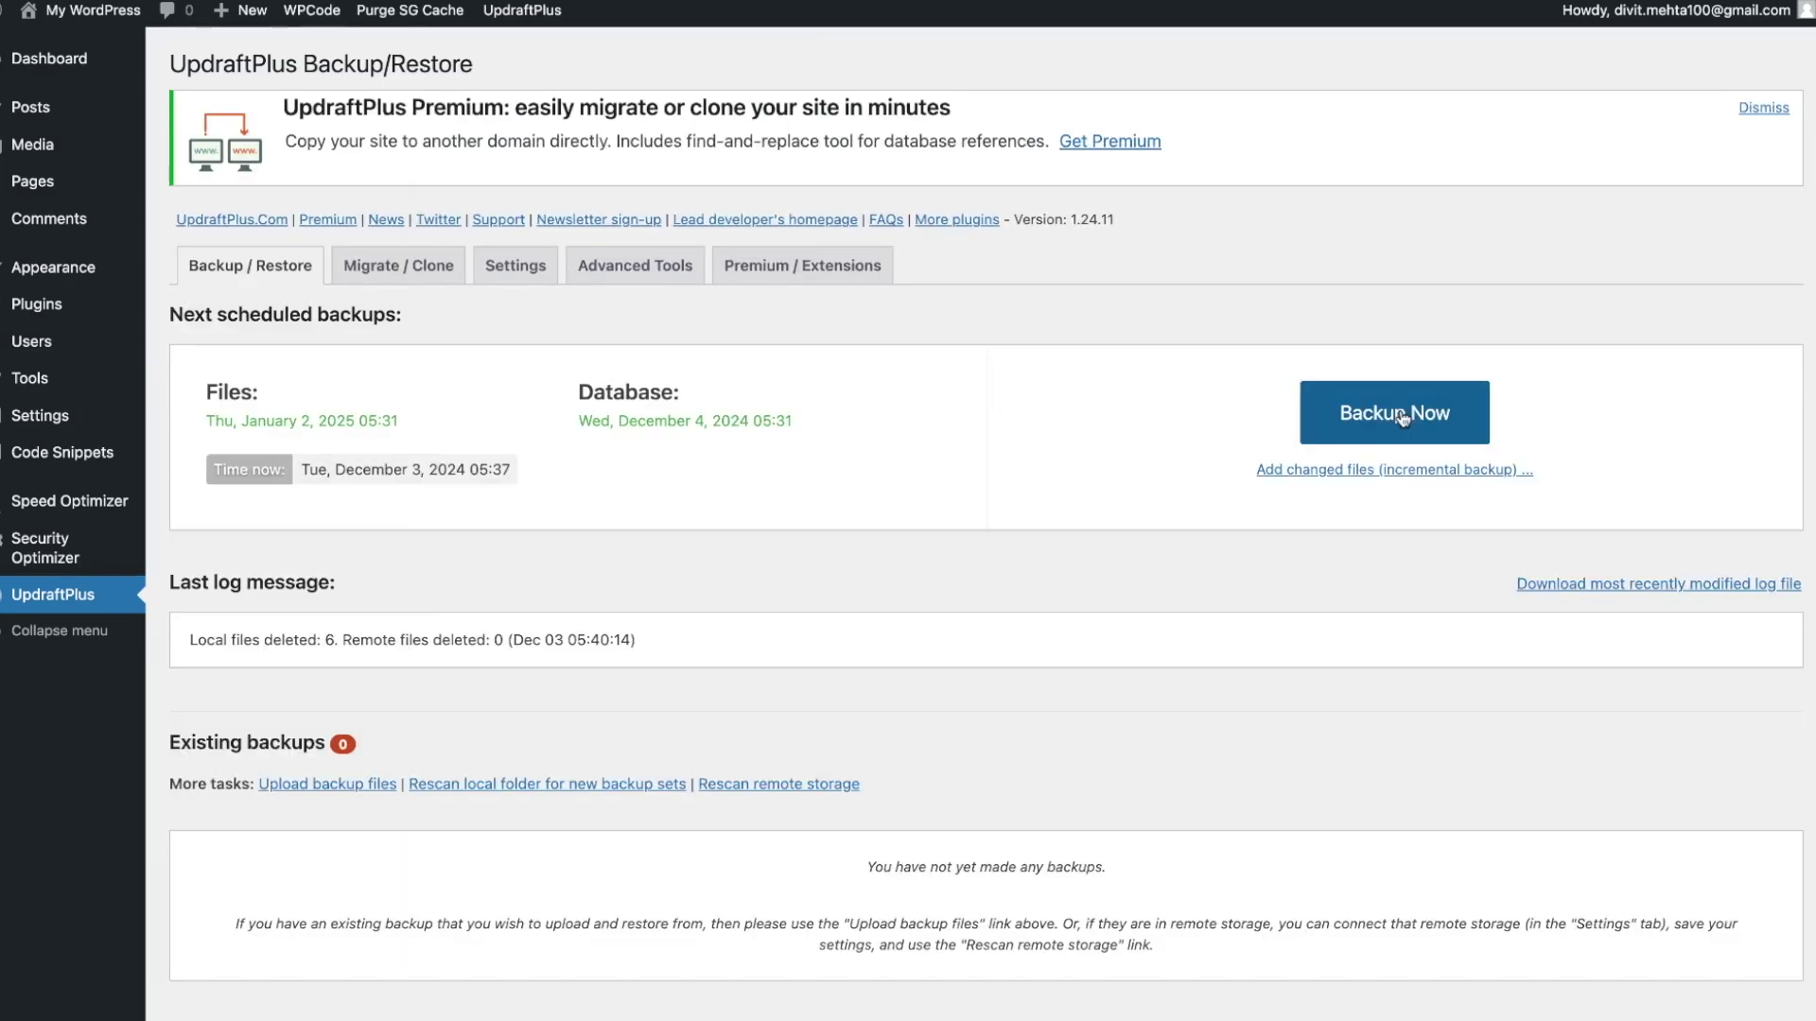
- Run a manual backup of database and files to remote storage, then close the finished notice
click(1381, 413)
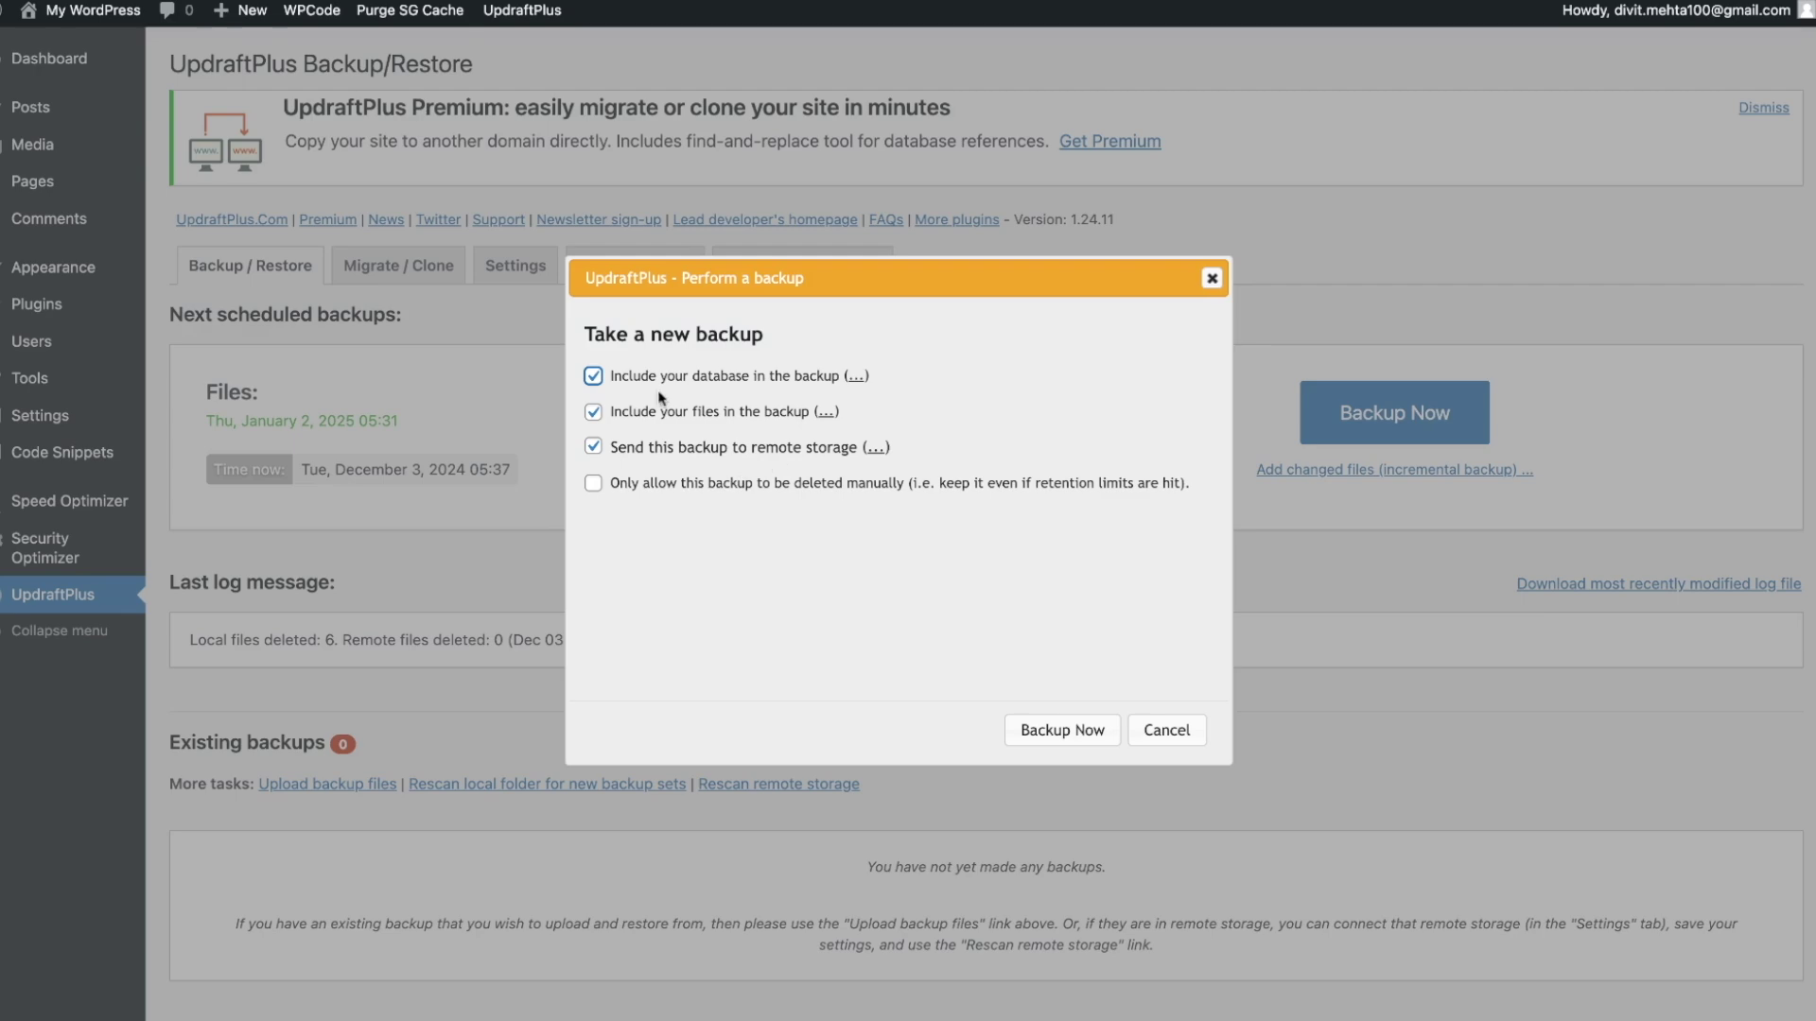
click(1047, 733)
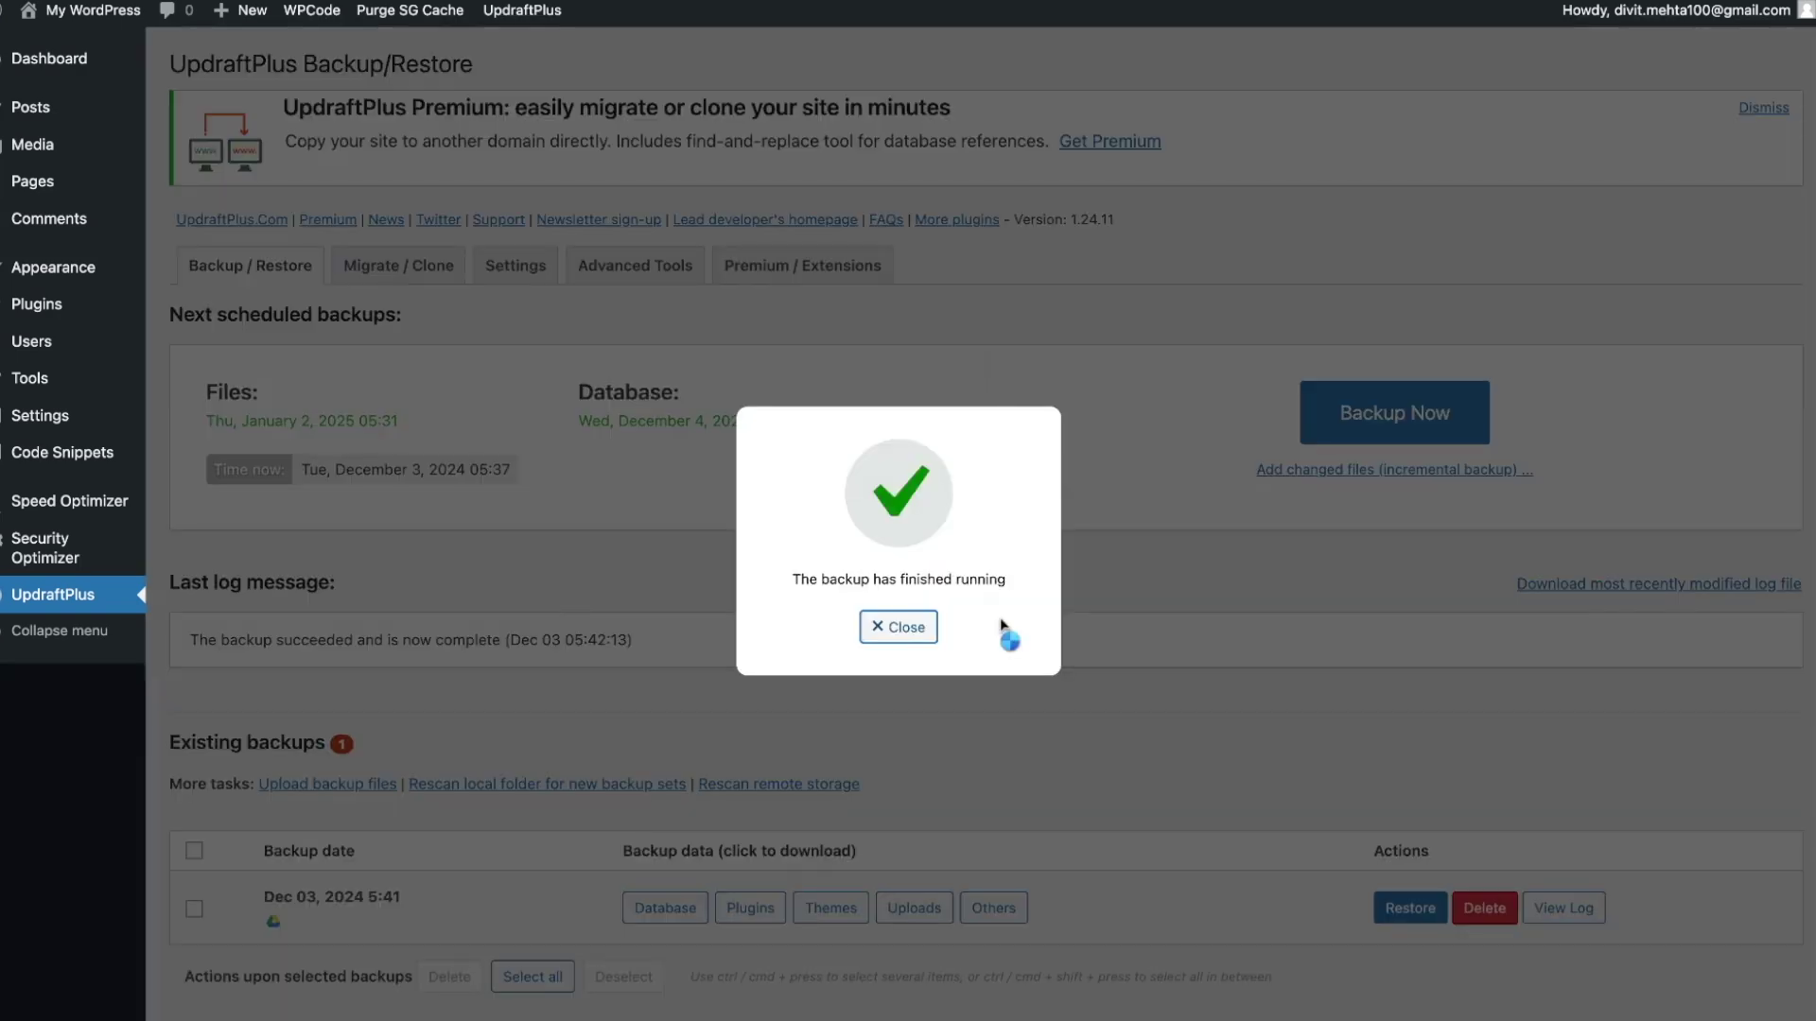
click(906, 620)
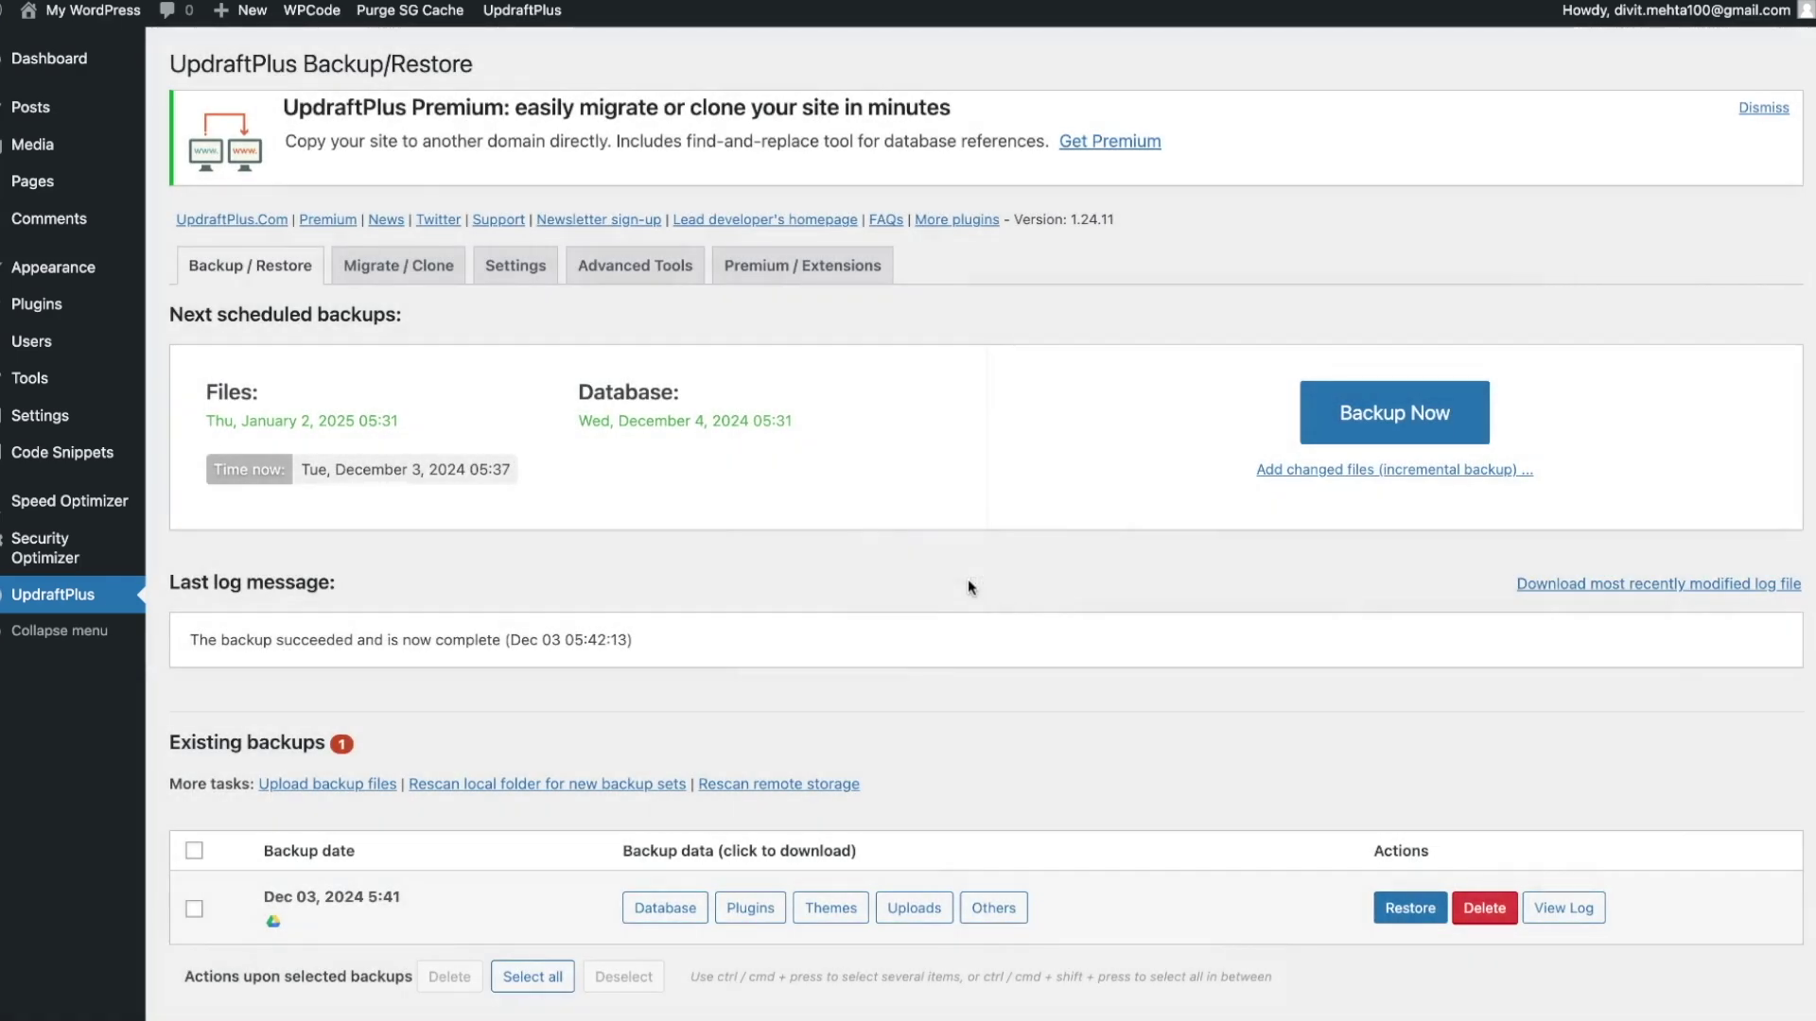
scroll(967, 578, down, 1)
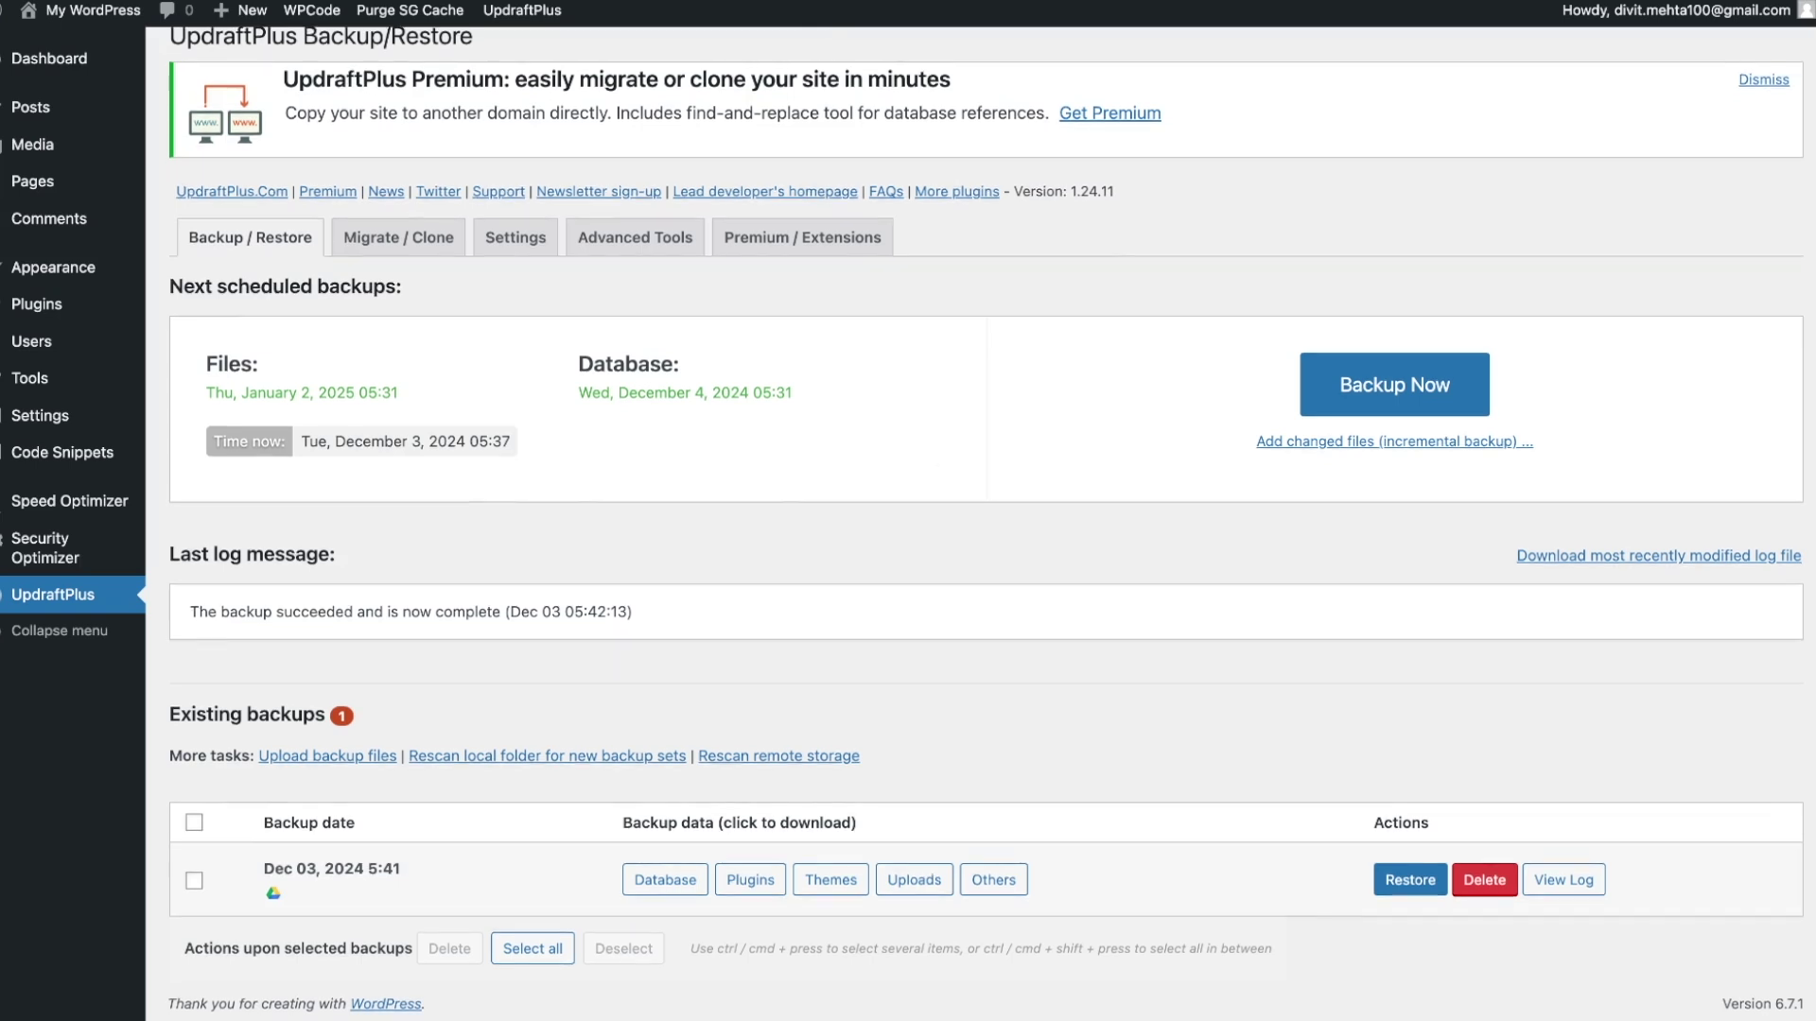
- Restore the Dec 03, 2024 5:41 backup with Plugins, Themes, Uploads, Others and Database selected
click(1408, 885)
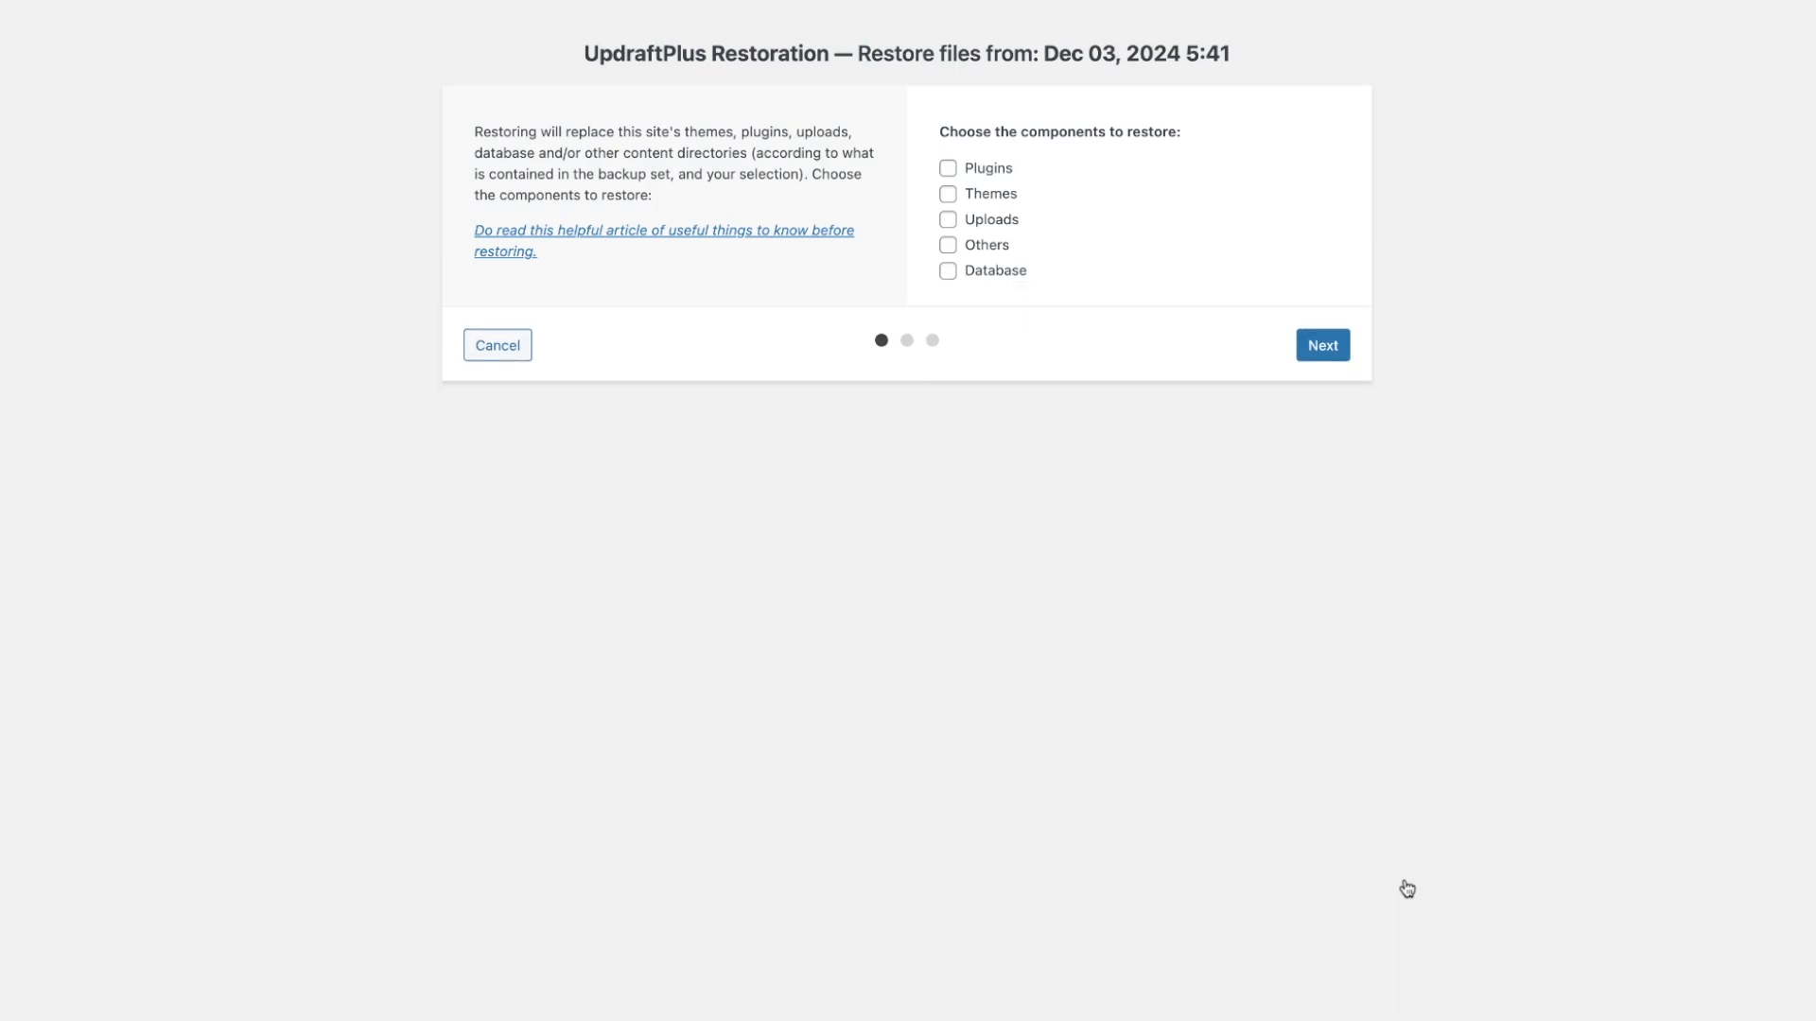
click(950, 170)
click(949, 195)
click(949, 220)
click(950, 247)
click(949, 272)
click(1322, 347)
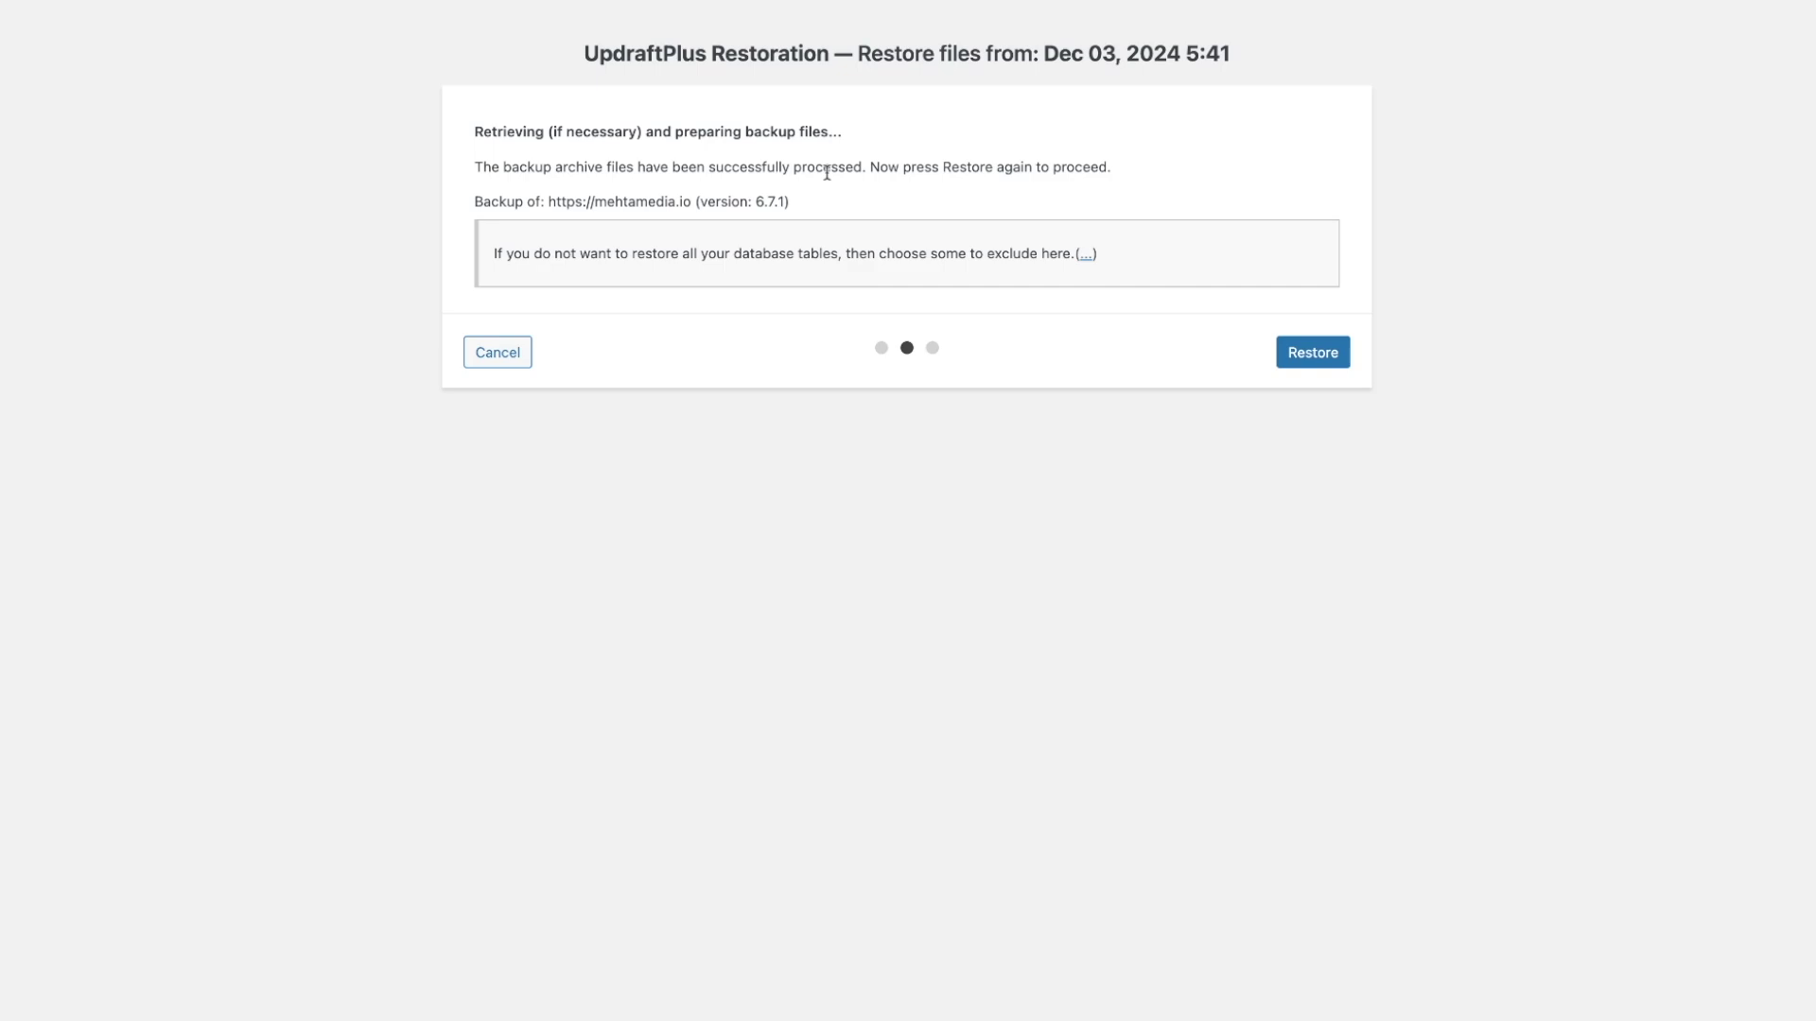
click(1312, 353)
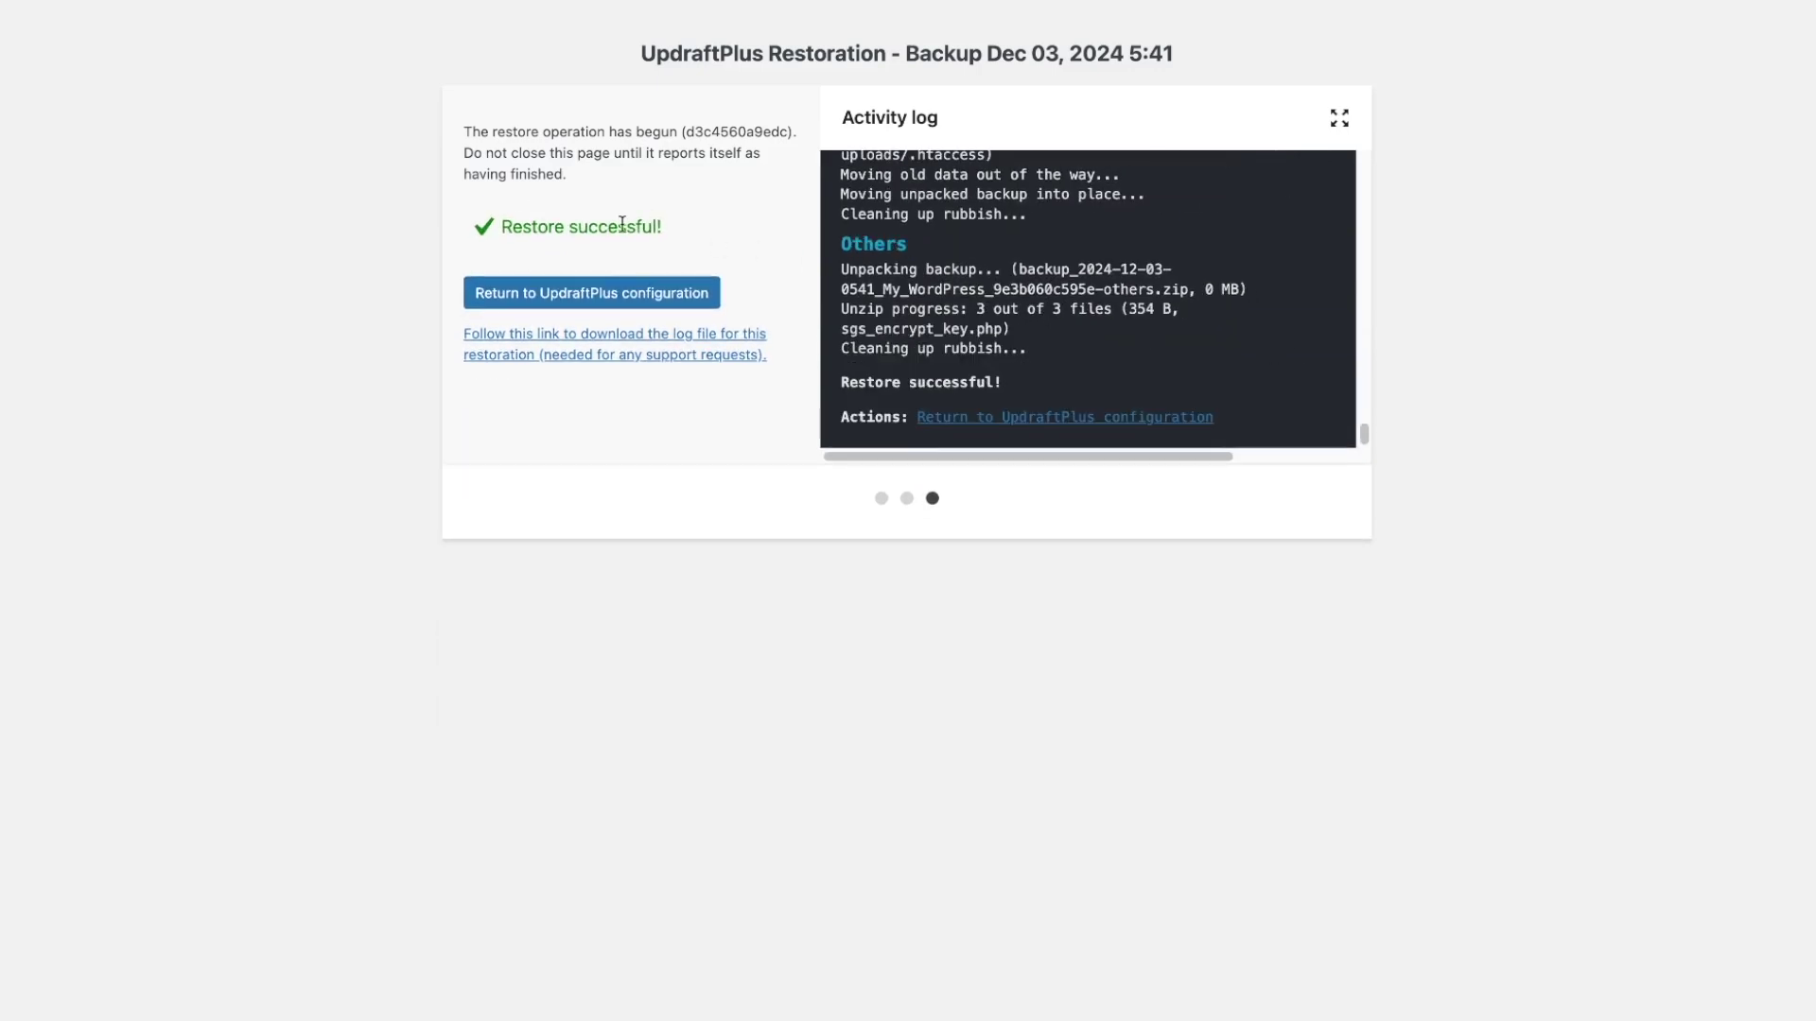
- Go back to the UpdraftPlus Backup/Restore page to confirm the restore completed
click(593, 294)
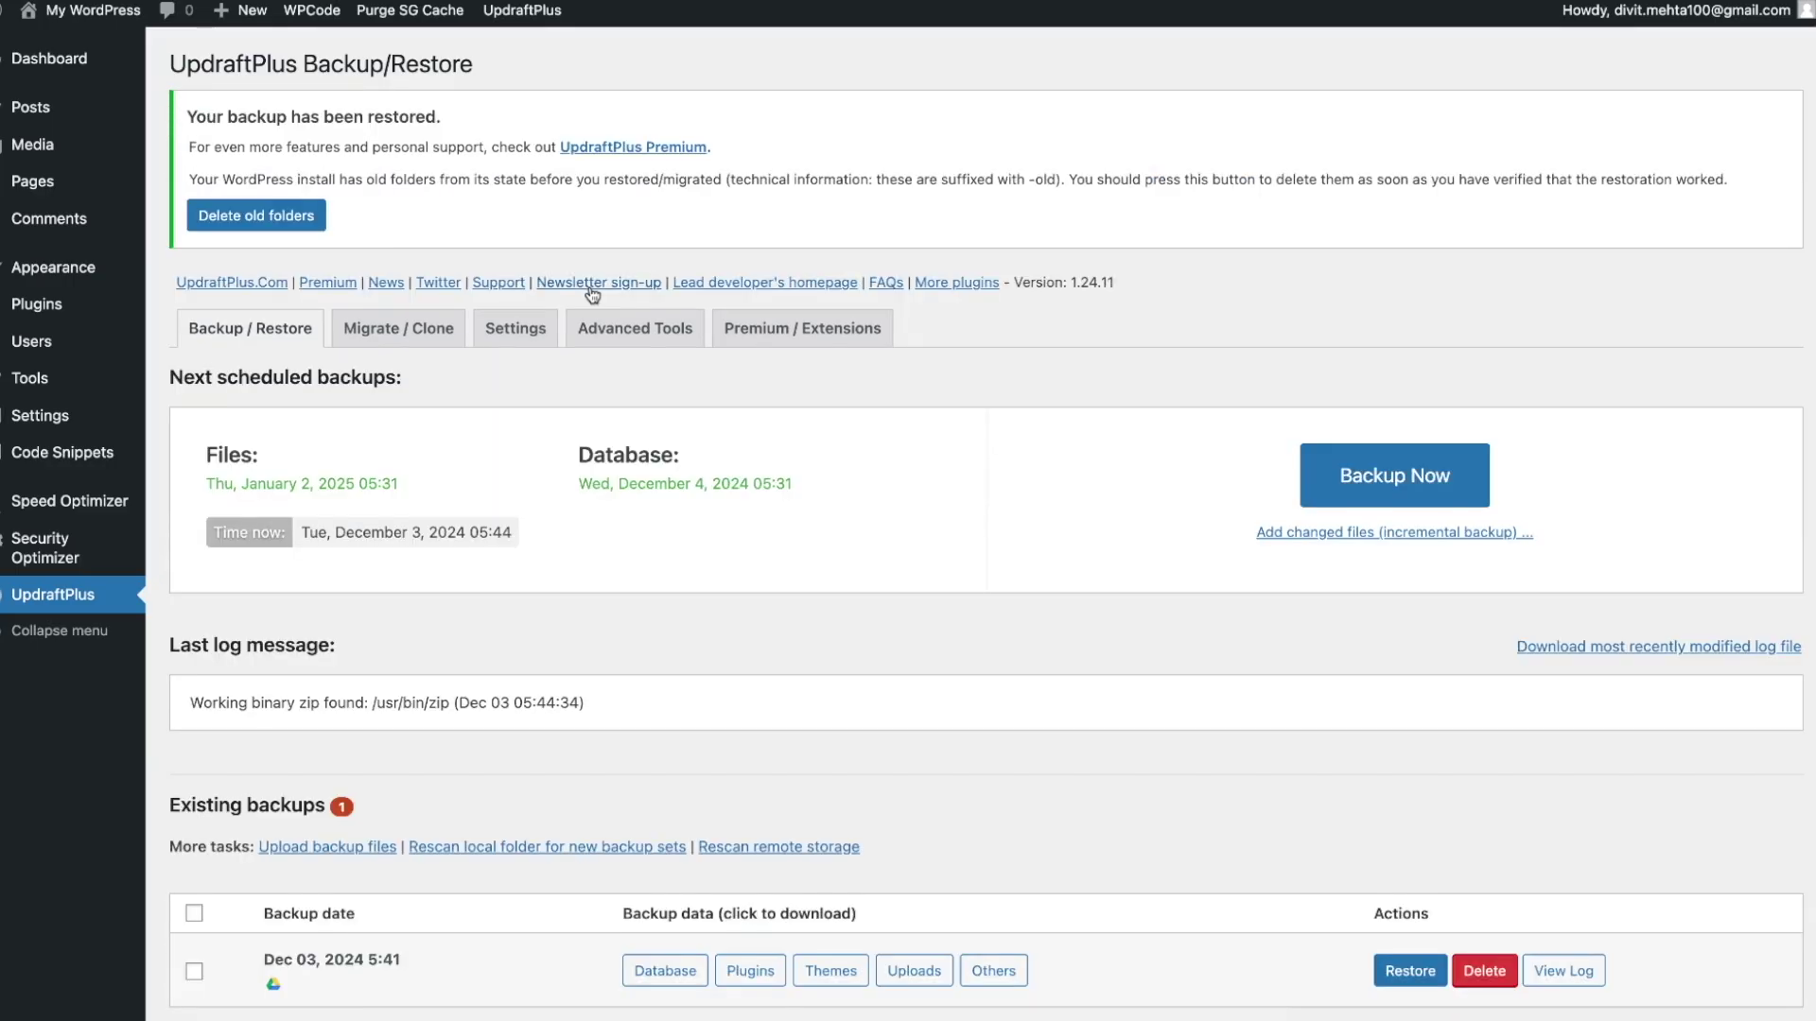